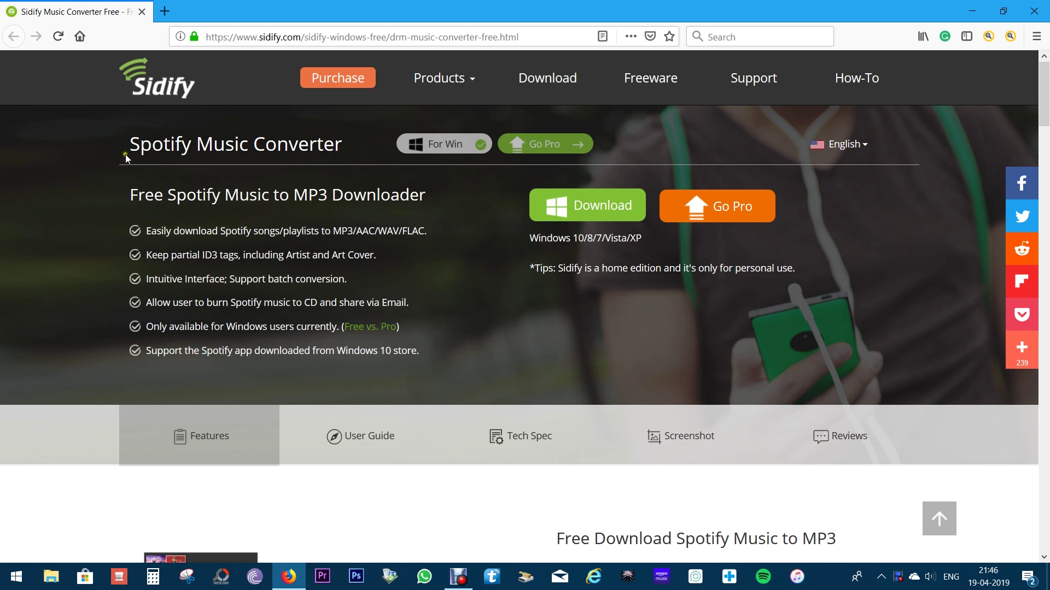
Step: Highlight the Spotify Music Converter page title and the Free Download Spotify Music to MP3 heading
drag(130, 144, 359, 146)
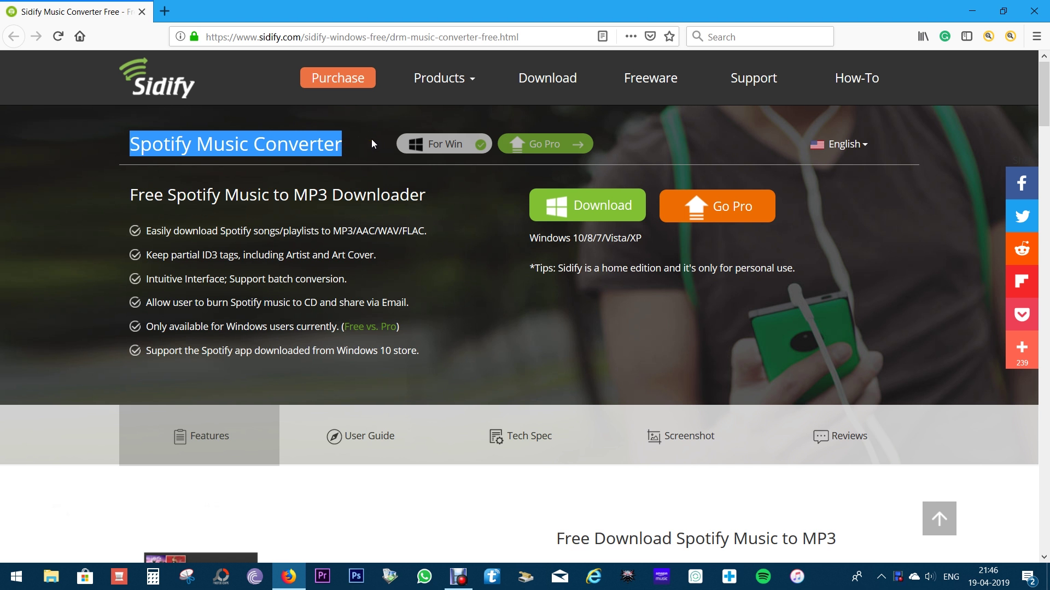
click(372, 139)
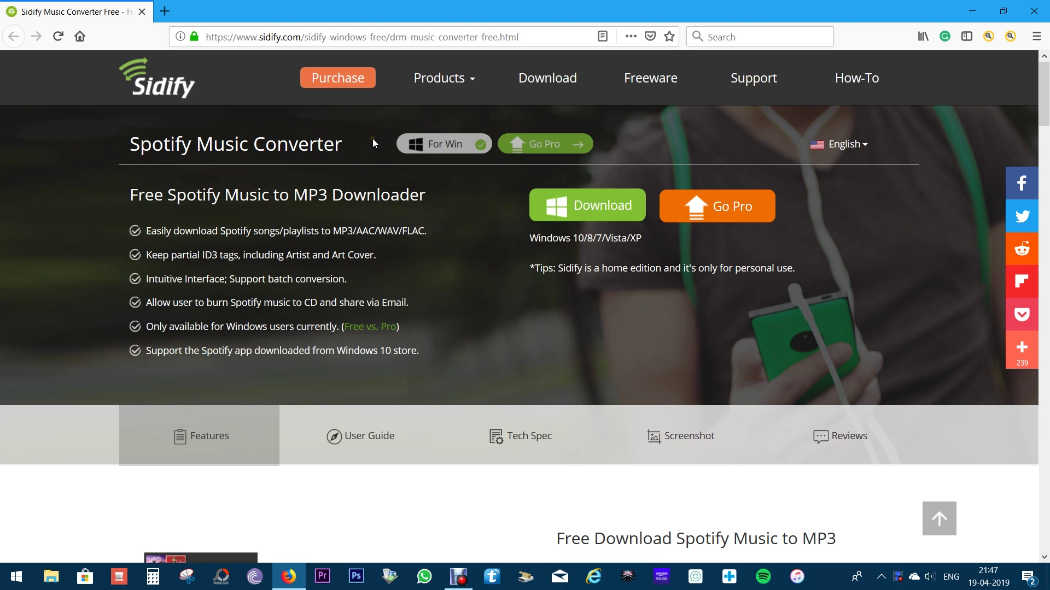
scroll(458, 256, down, 5)
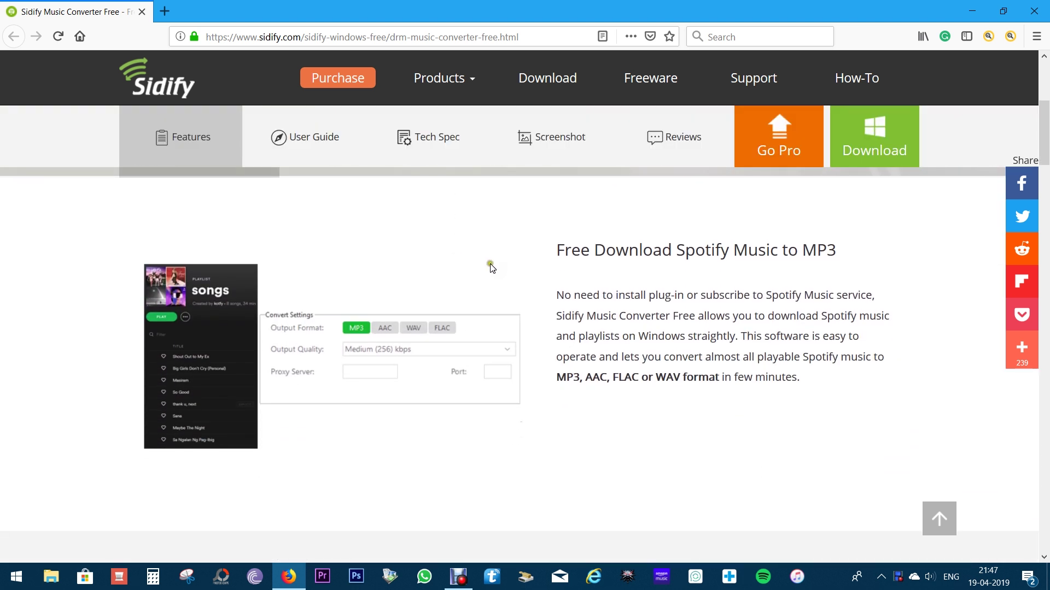
drag(555, 250, 840, 252)
click(841, 252)
Step: Highlight the MP3 description's first line and its supported output formats
drag(560, 295, 873, 295)
click(873, 295)
drag(556, 378, 715, 377)
click(717, 378)
Step: Scroll to the batch-converting section and highlight 'Keep ID3 Tags' and 'convert Spotify music in bulk'
scroll(717, 377, down, 5)
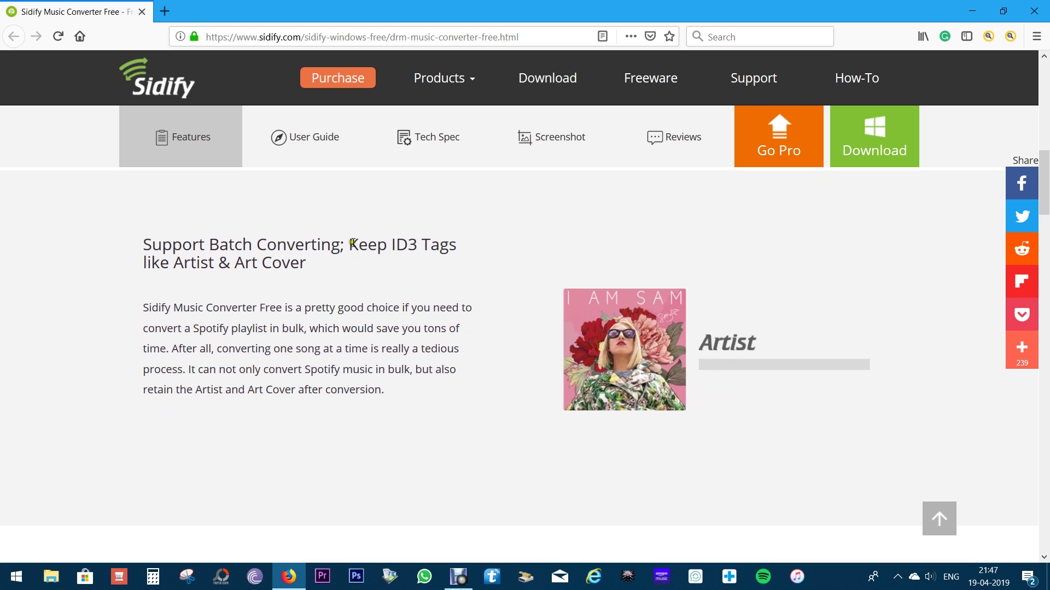
mouse_move(351, 243)
mouse_down()
mouse_move(474, 261)
mouse_move(462, 246)
mouse_up()
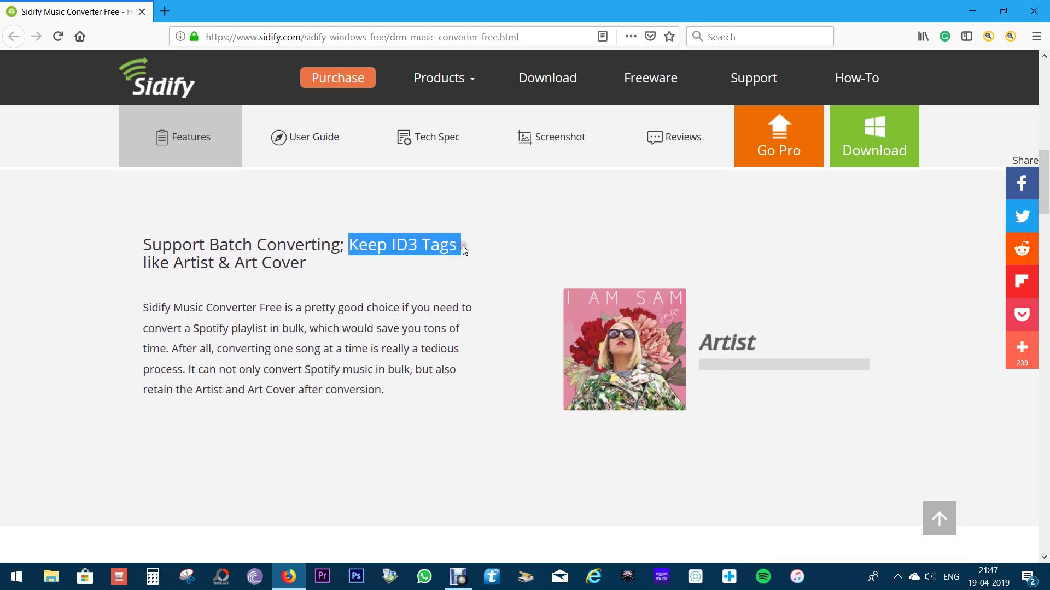
click(463, 246)
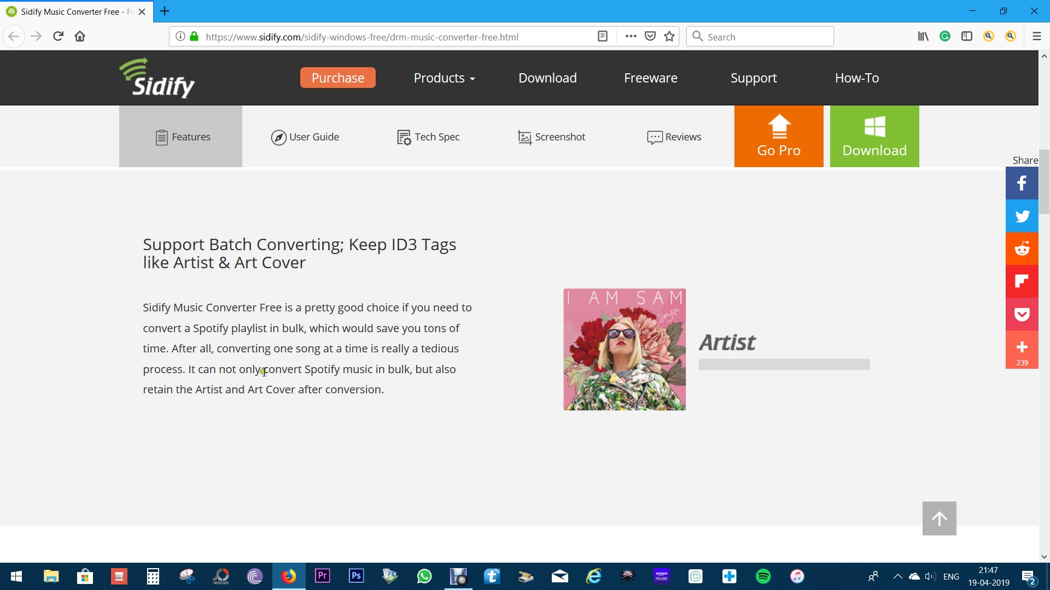
drag(263, 371, 410, 370)
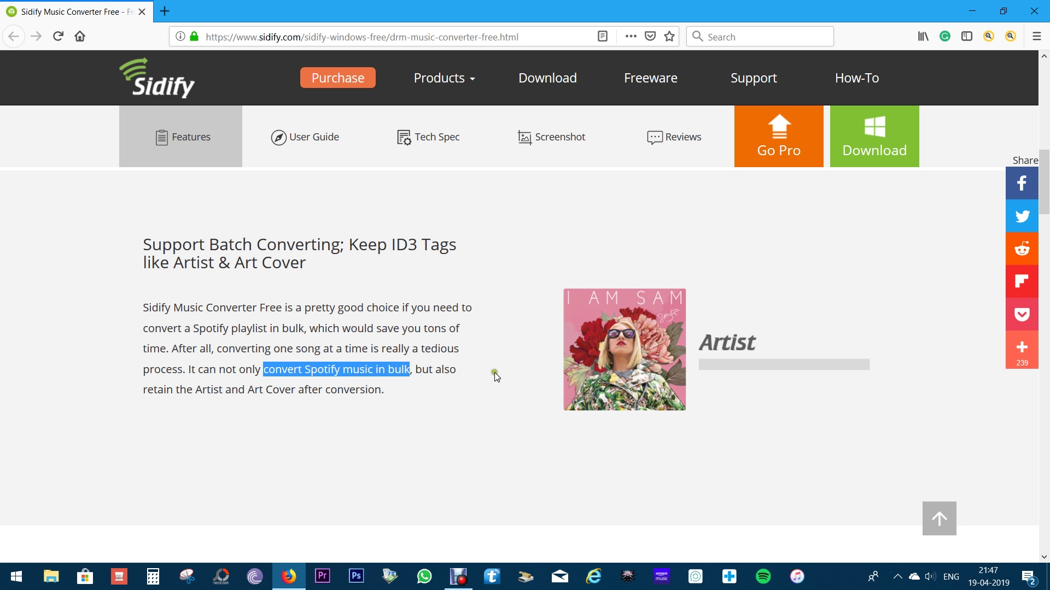
Step: Scroll down and highlight the Burn Spotify Music to CD heading
scroll(497, 377, down, 5)
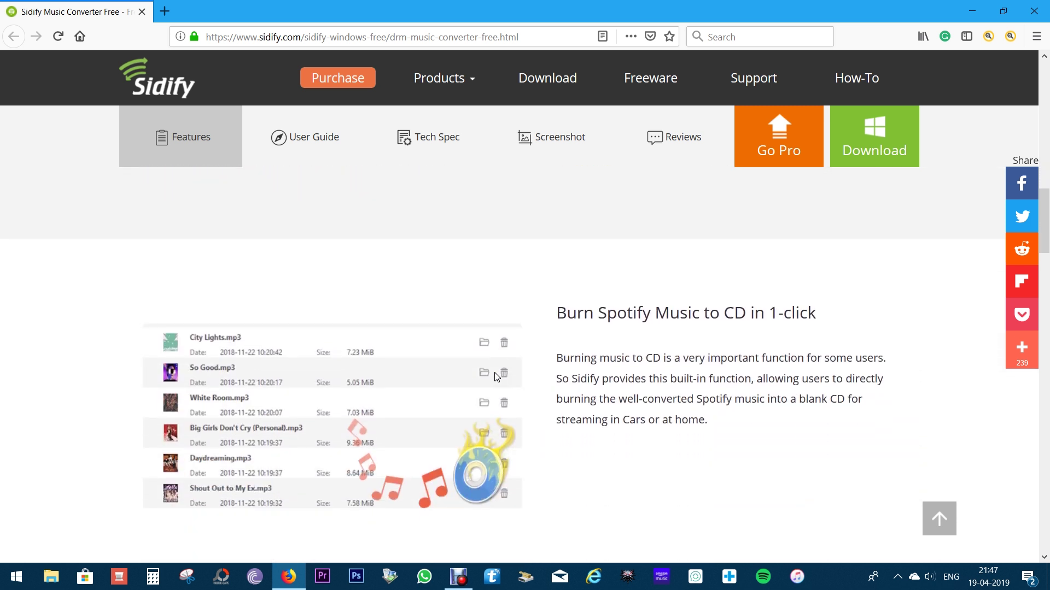
drag(556, 239, 826, 241)
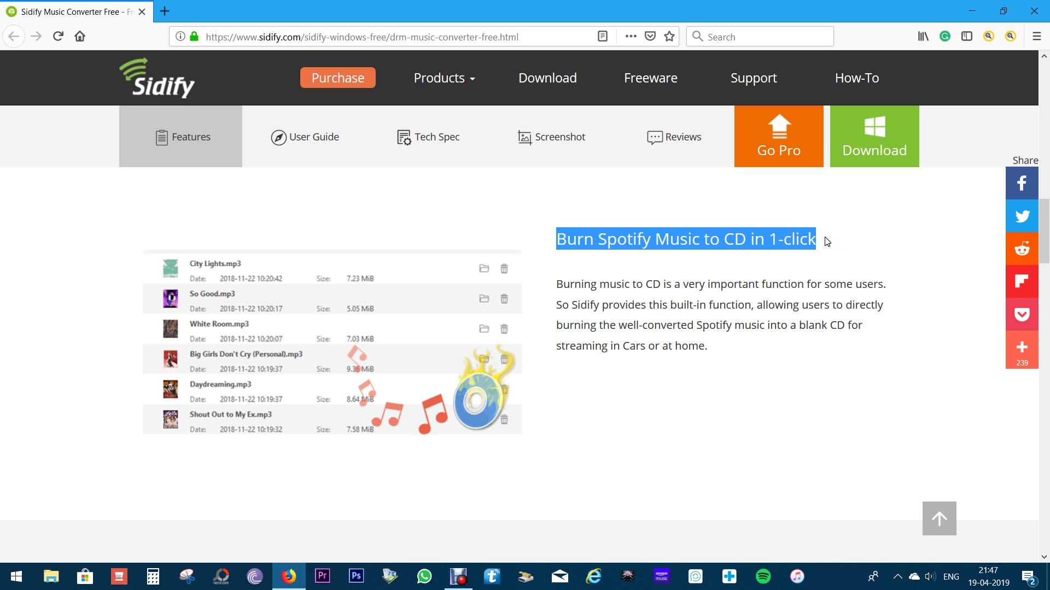
double_click(826, 241)
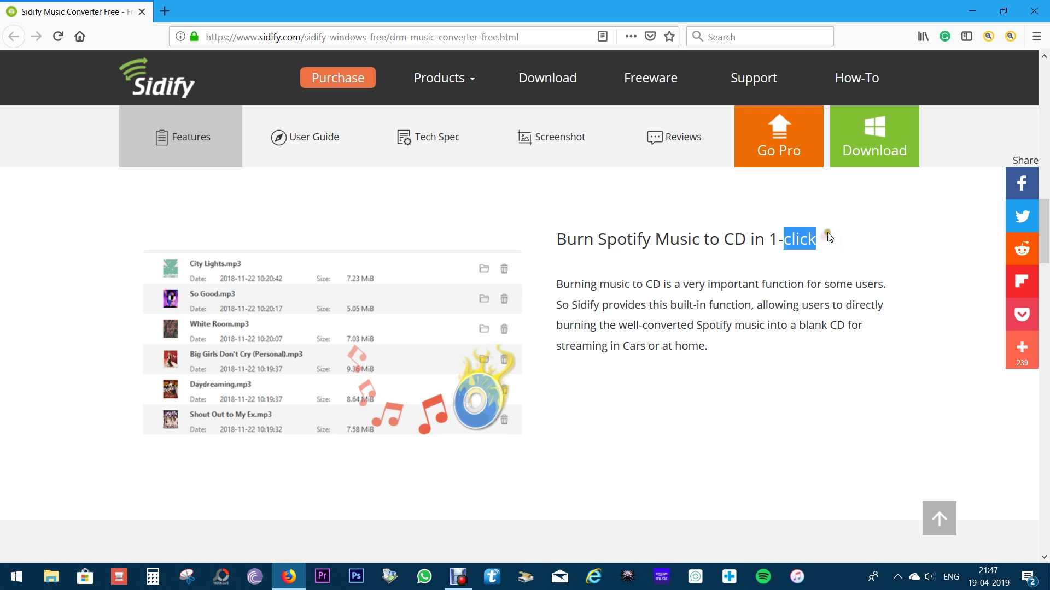
click(826, 240)
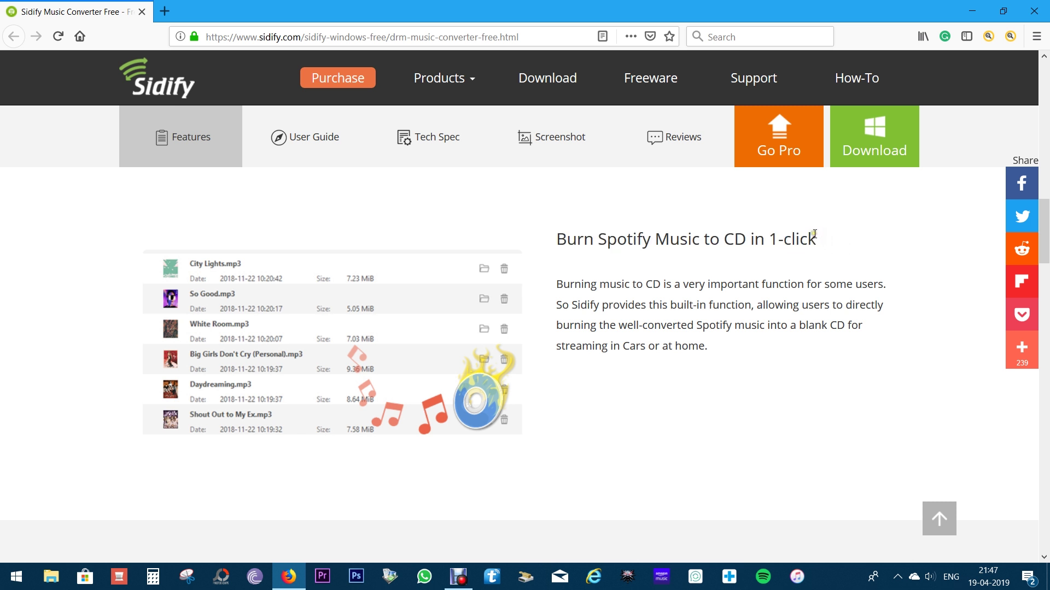
Step: Highlight the email-sharing heading and paragraph phrases, scroll on, then minimize Firefox
scroll(814, 234, down, 5)
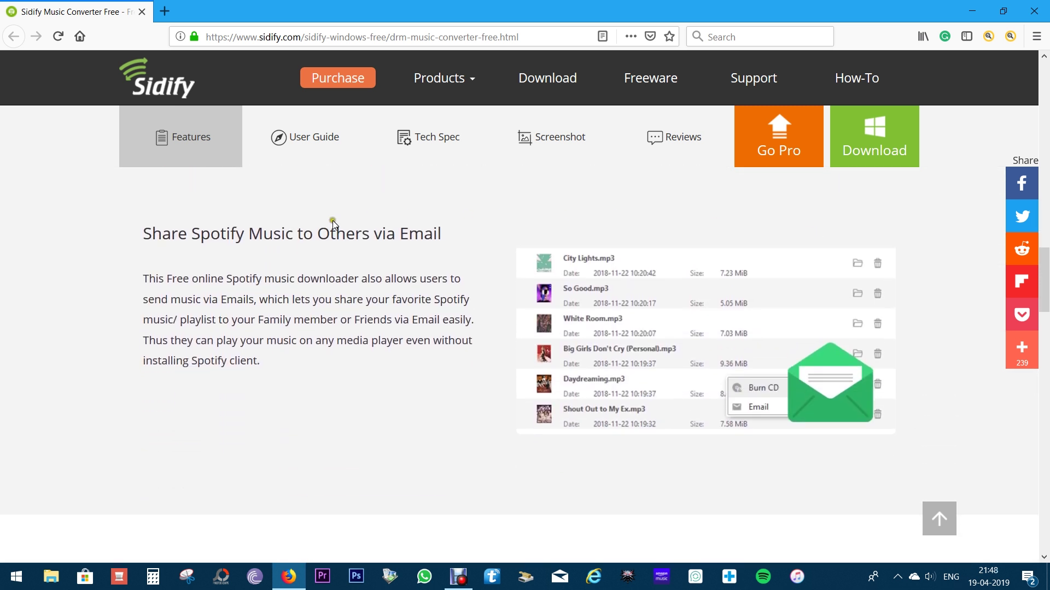
drag(195, 236, 450, 236)
click(450, 236)
drag(317, 342, 471, 340)
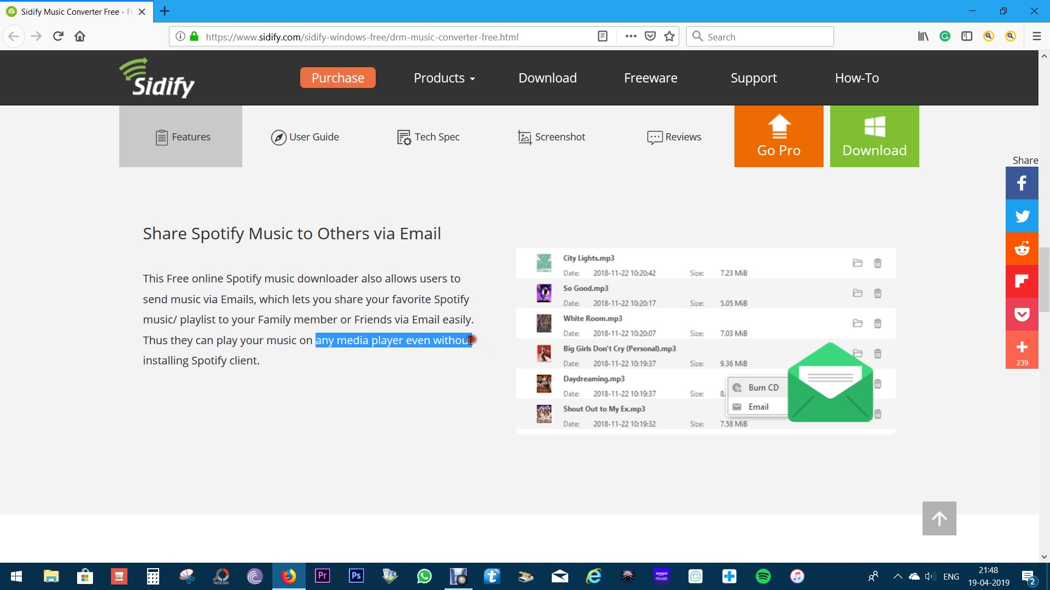
drag(143, 362, 259, 361)
click(307, 371)
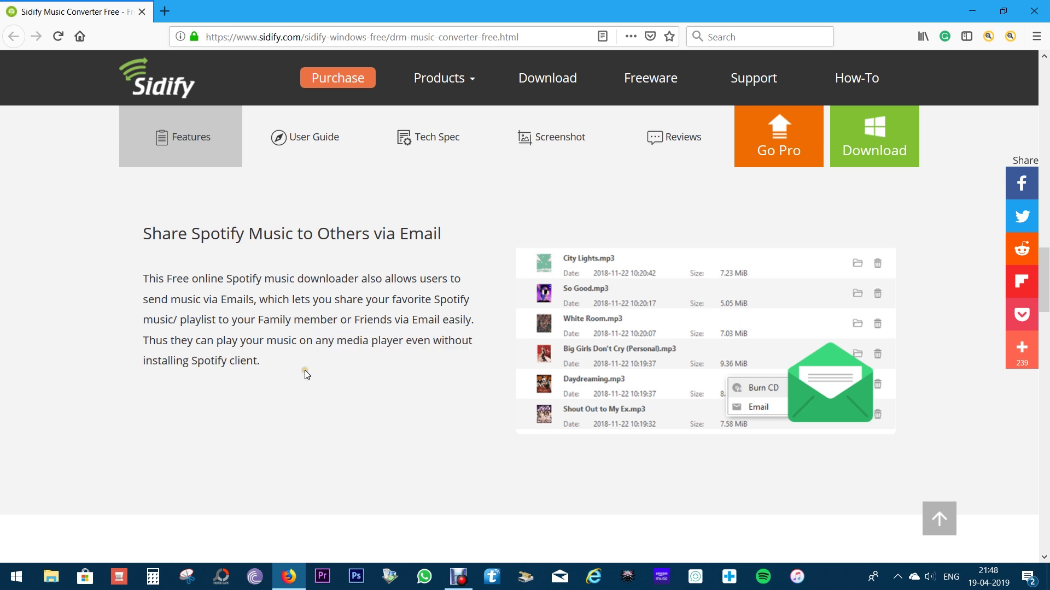
scroll(305, 372, down, 5)
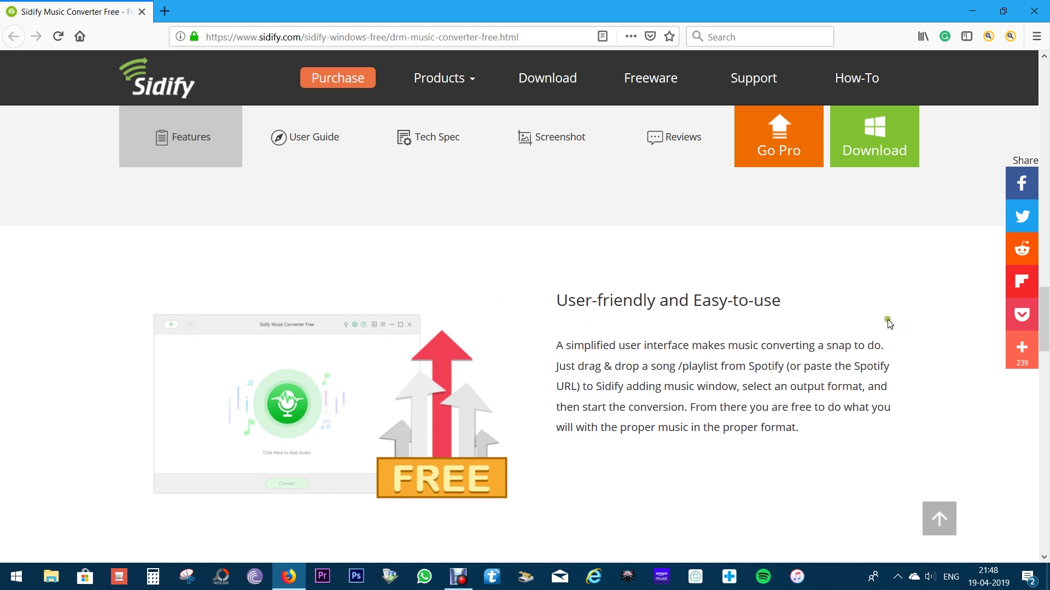
click(972, 12)
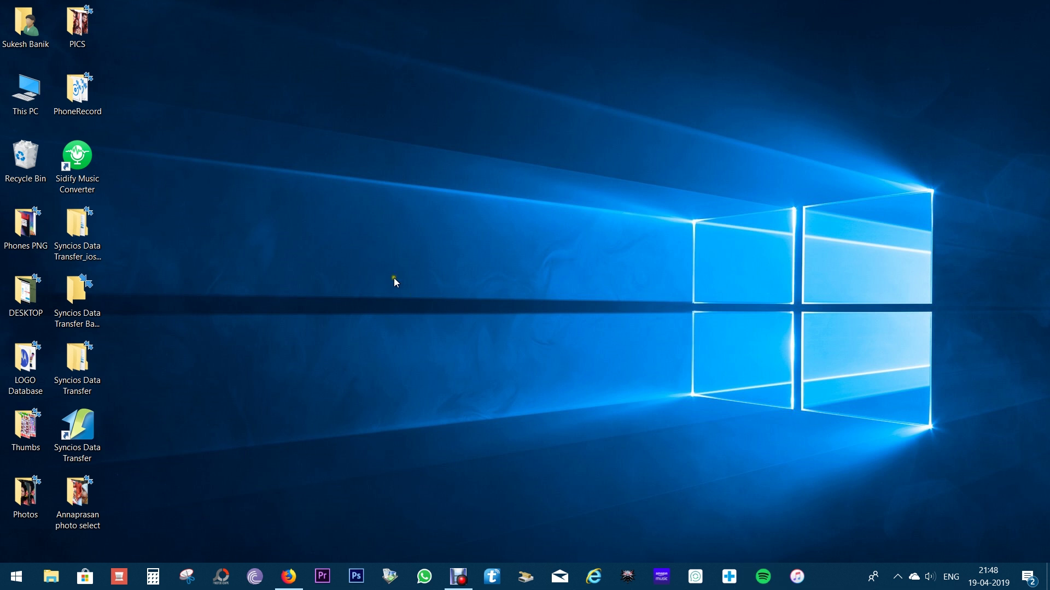
Step: Launch Sidify Music Converter from the desktop and open its Add Music window
double_click(77, 159)
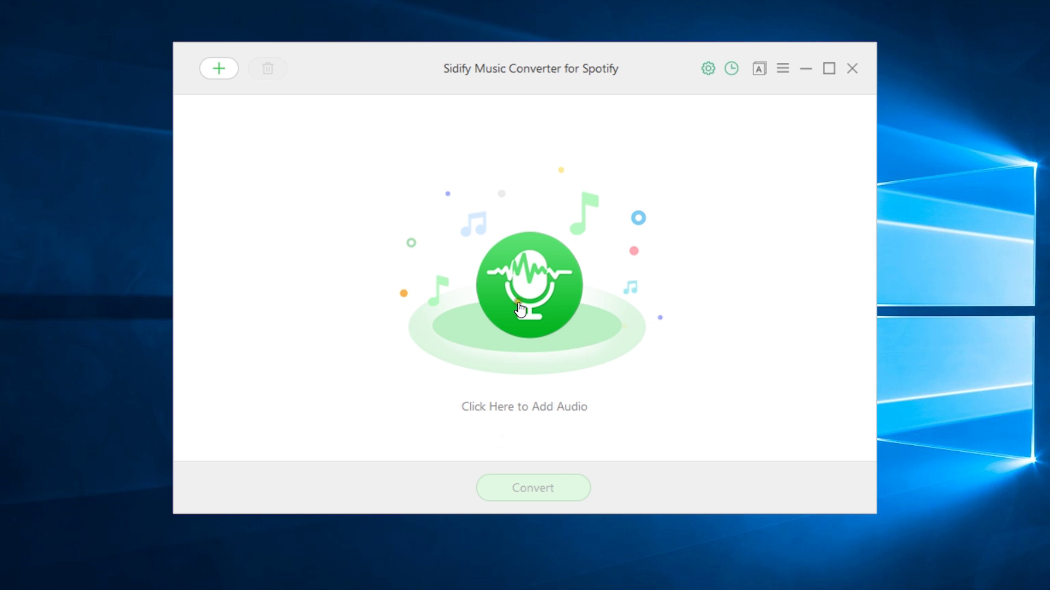
click(533, 290)
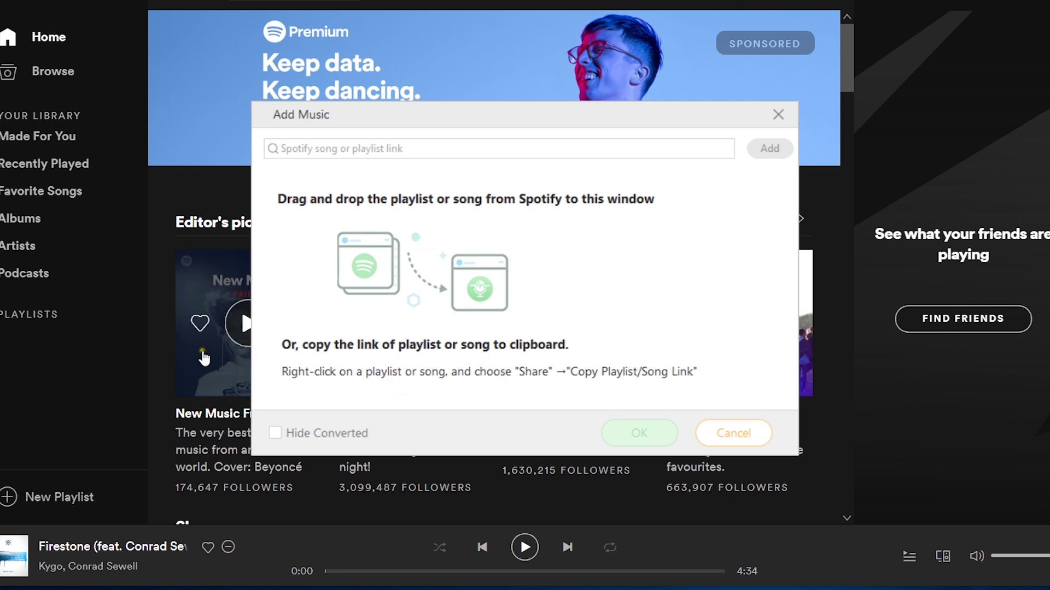
Step: Drag the New Music Friday playlist into the Add Music window
mouse_move(213, 350)
mouse_down()
mouse_move(403, 305)
mouse_move(403, 280)
mouse_up()
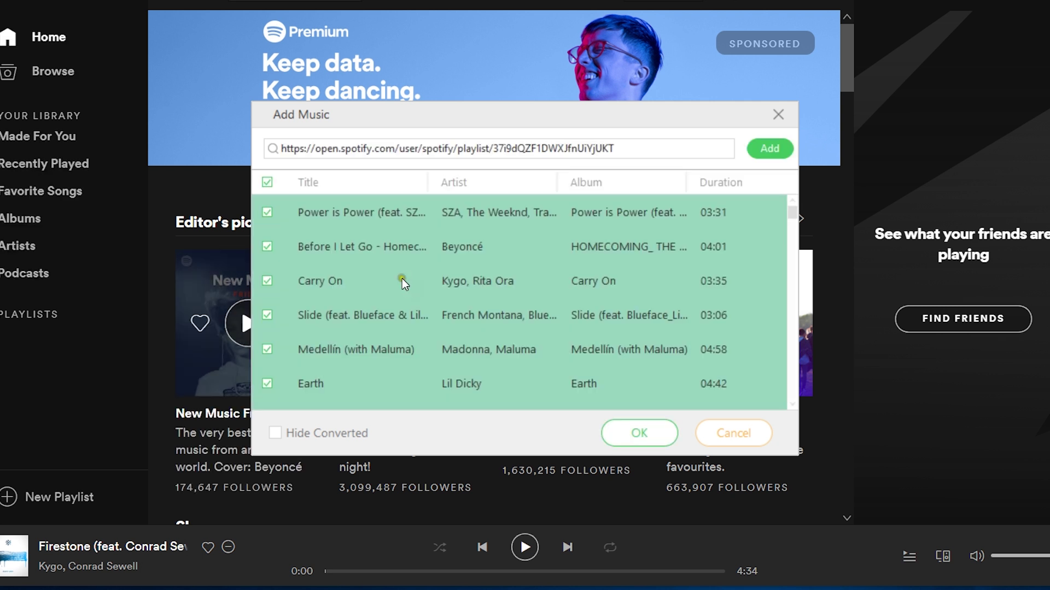
scroll(464, 290, down, 5)
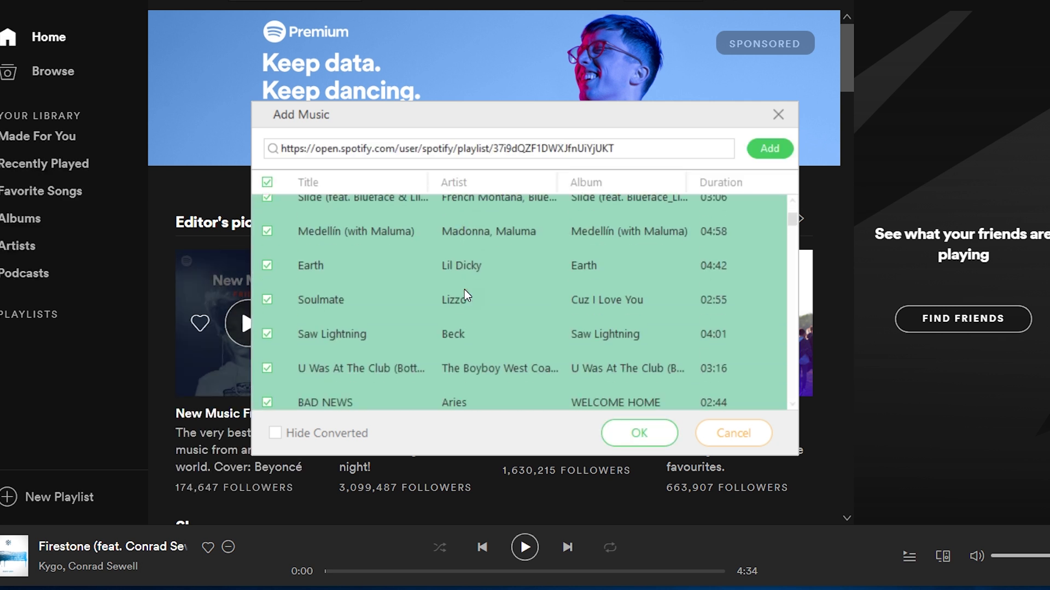
scroll(464, 290, down, 3)
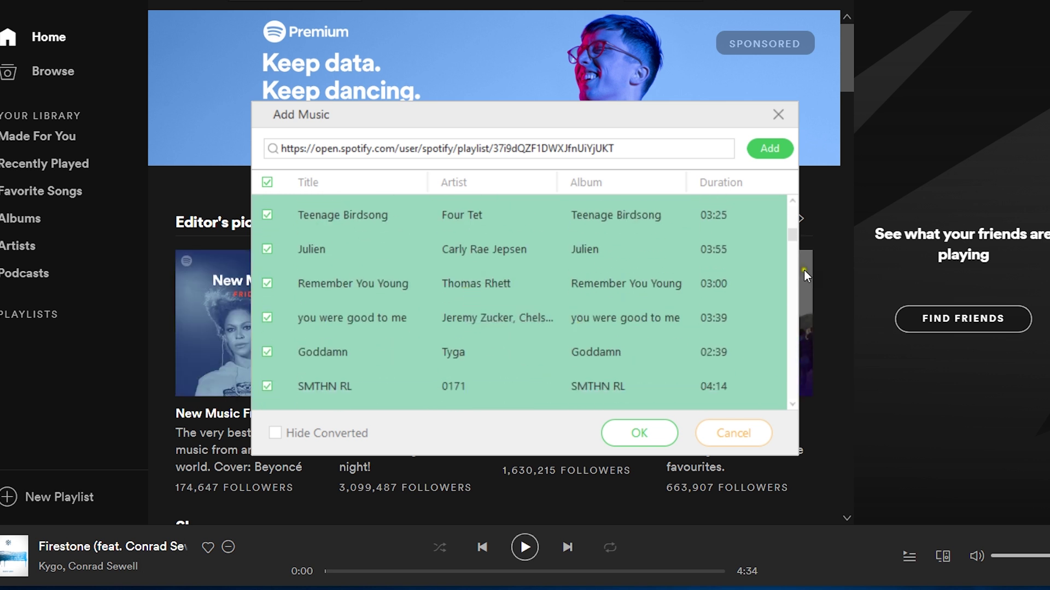
Step: Copy the Sing-Along Indie Hits playlist link so its tracks load into Add Music instead
drag(743, 111, 524, 112)
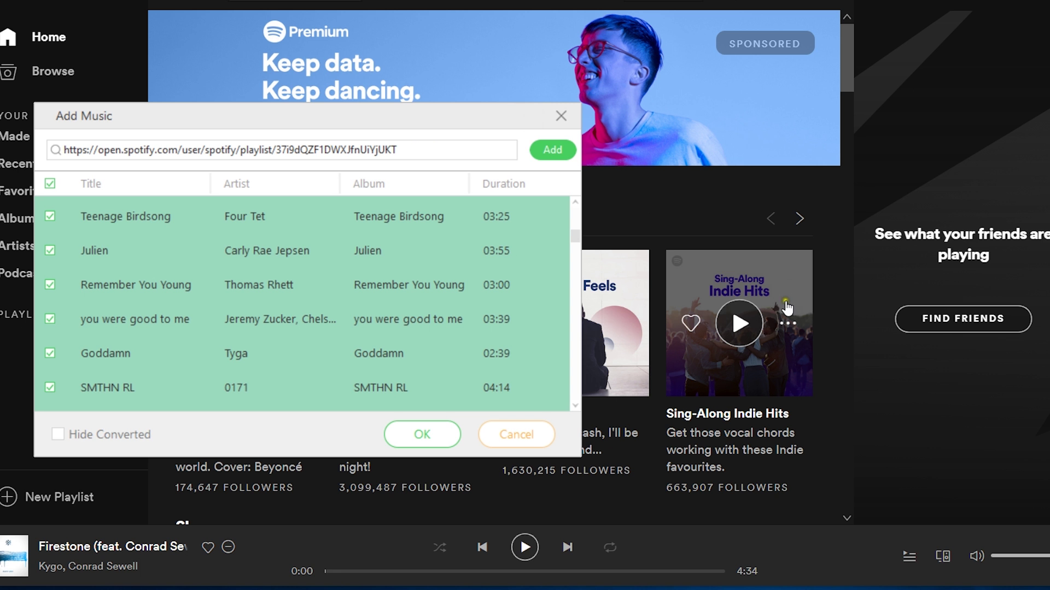
click(786, 304)
mouse_move(827, 456)
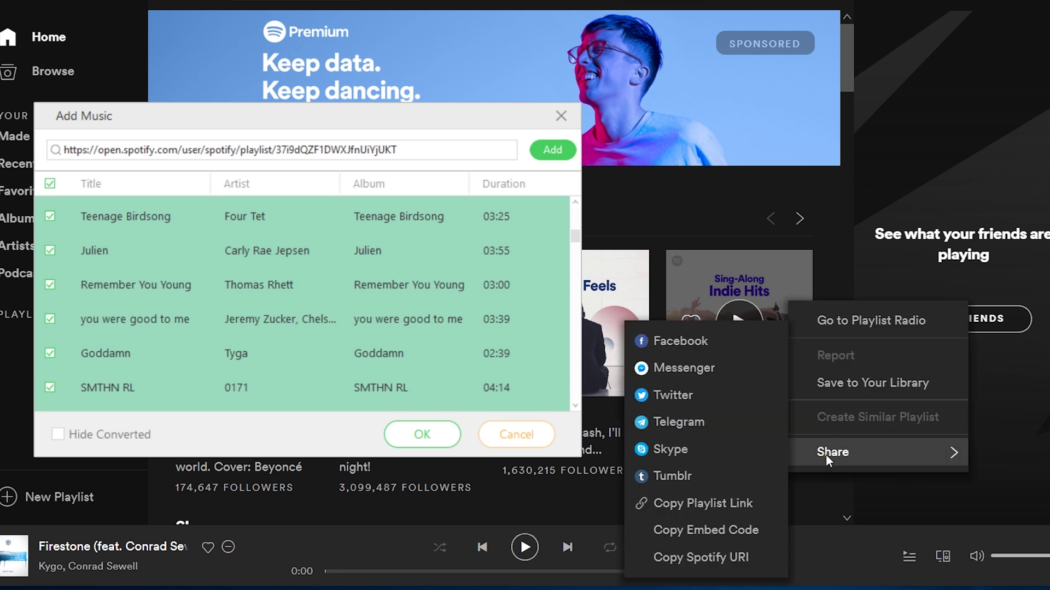
click(685, 503)
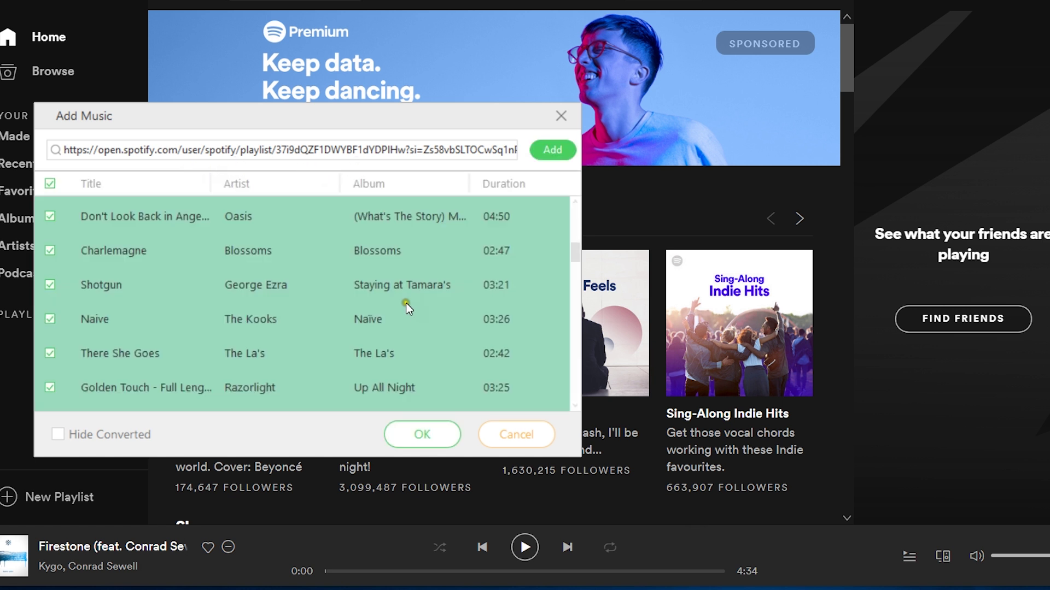
scroll(407, 302, down, 5)
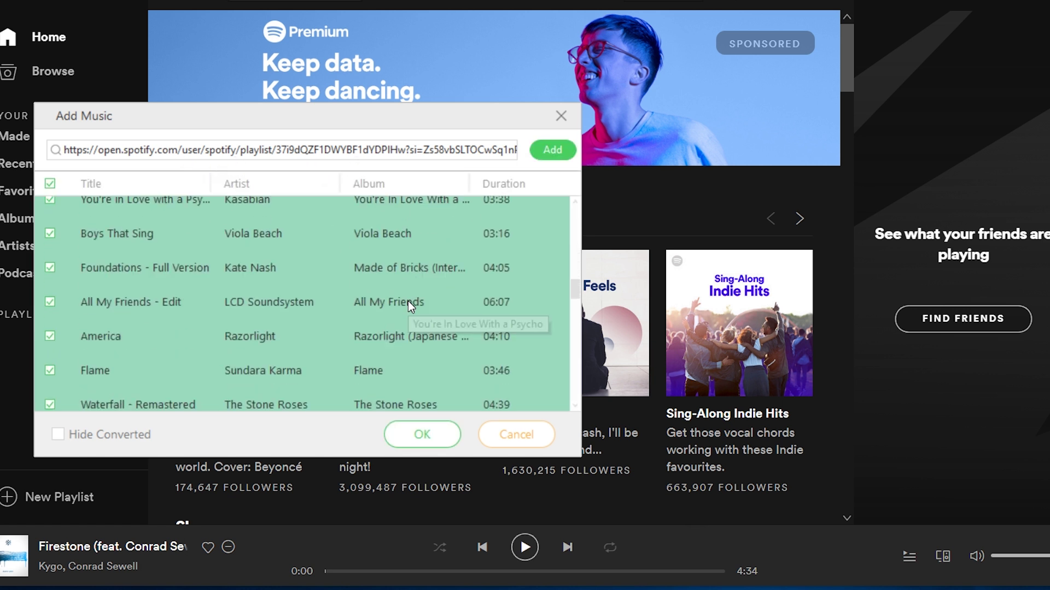
scroll(407, 300, down, 2)
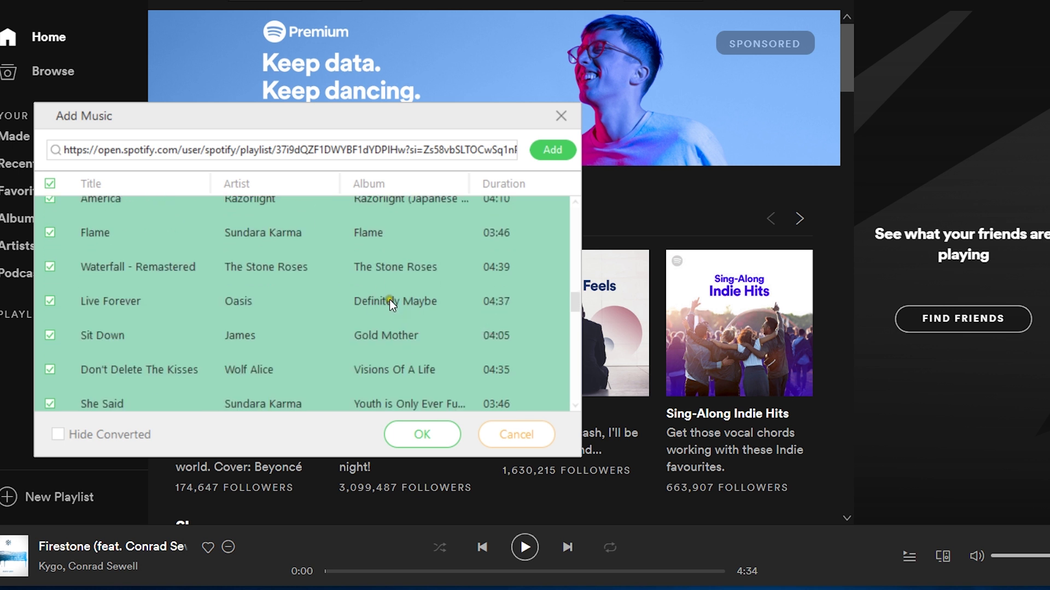
mouse_move(325, 122)
mouse_down()
mouse_move(538, 136)
mouse_move(528, 137)
mouse_up()
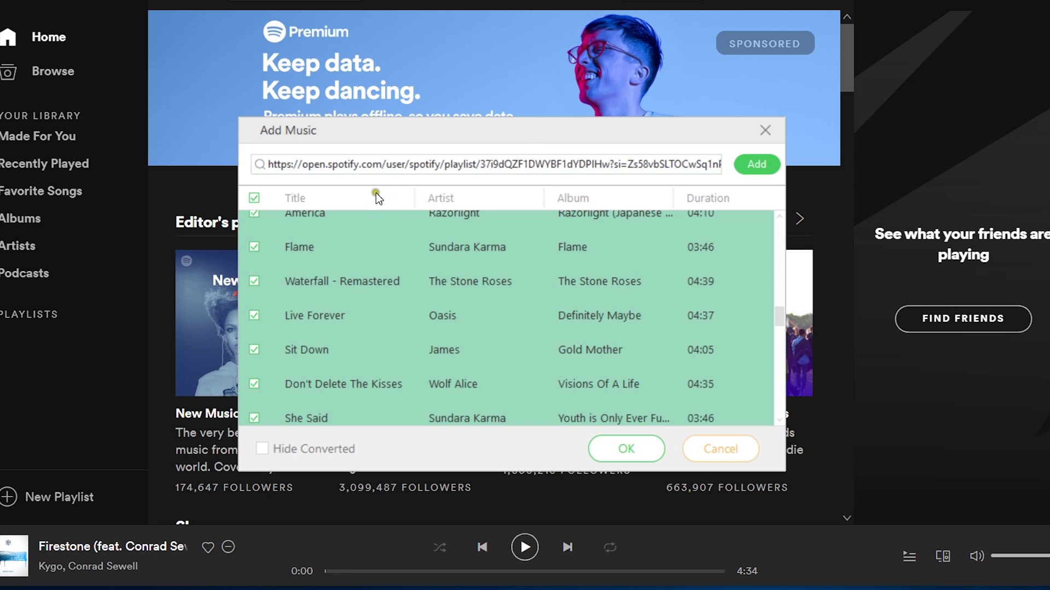
Step: Check only Wall Of Glass, Sticks 'N' Stones and Brimful of Asha and add them
click(254, 198)
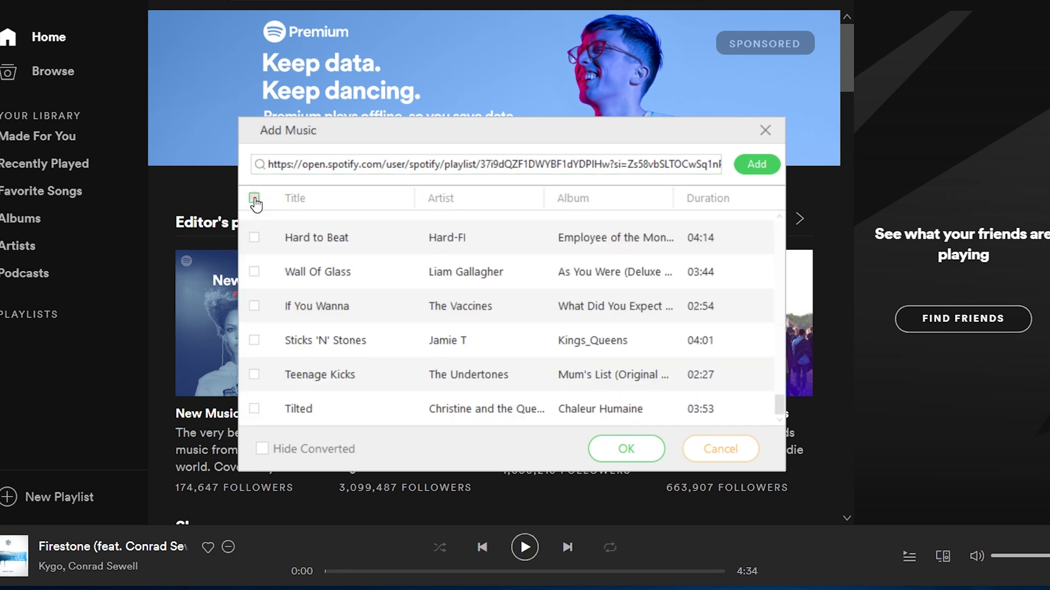
click(254, 271)
click(253, 339)
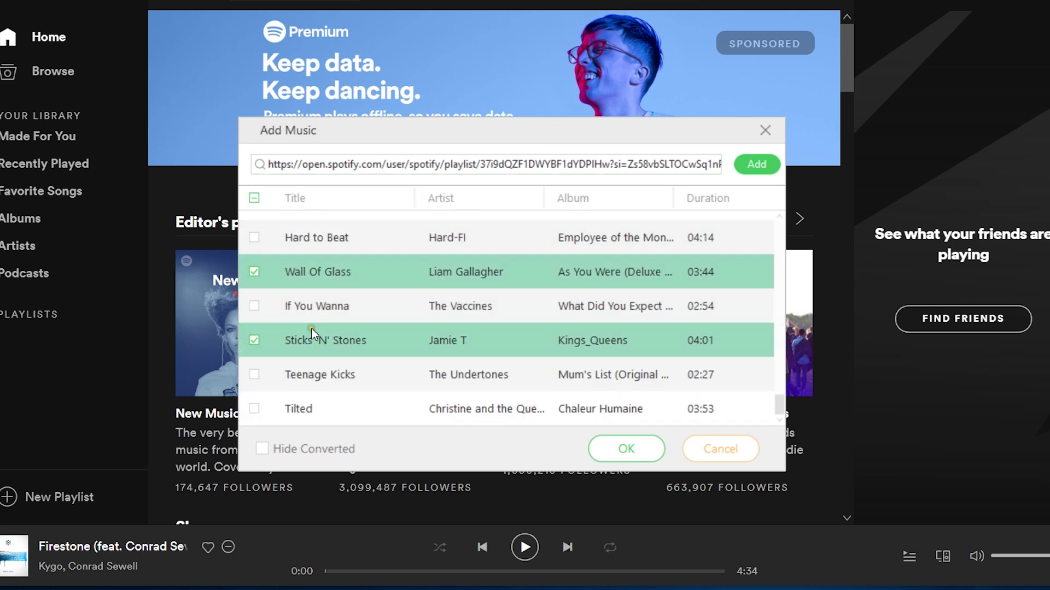
scroll(311, 328, up, 3)
scroll(318, 333, up, 5)
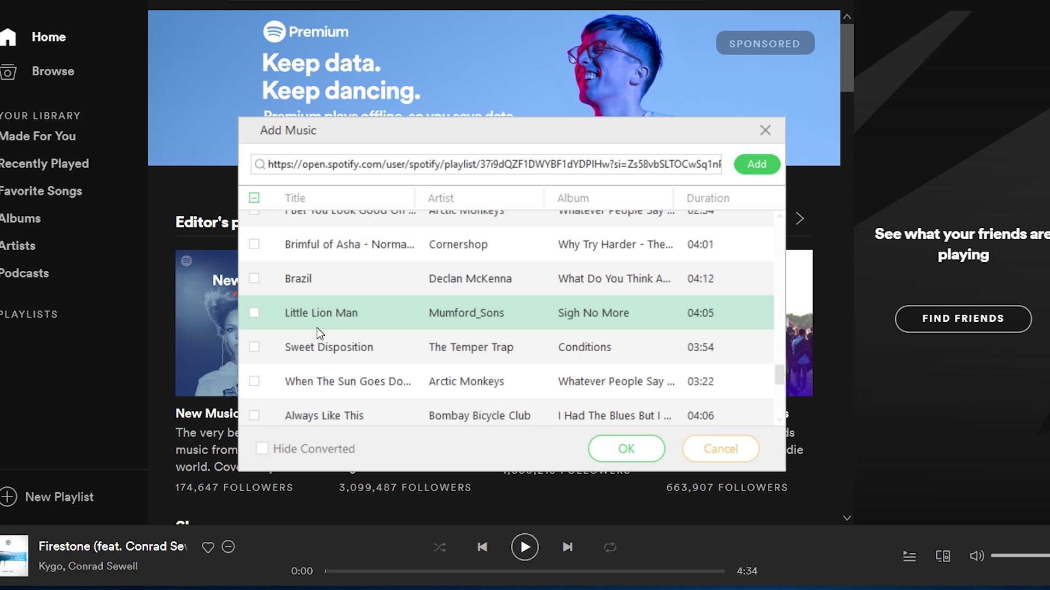
click(254, 244)
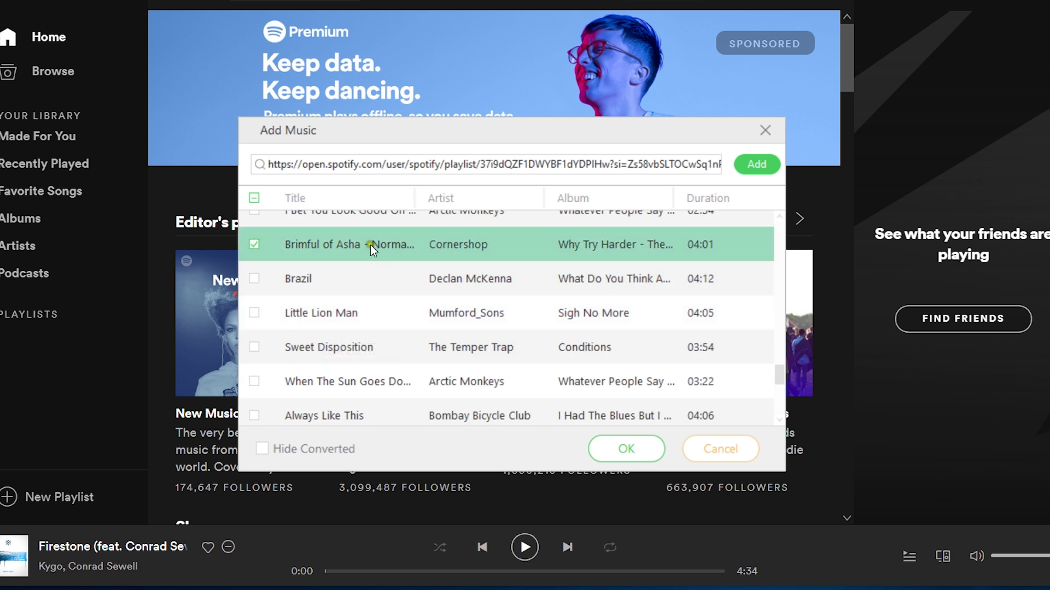
click(627, 450)
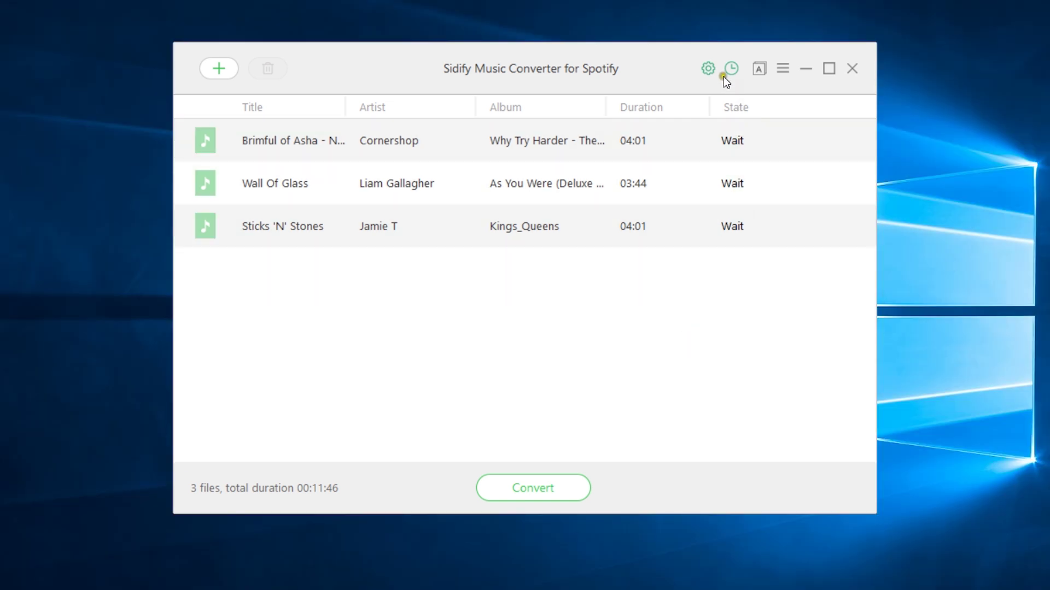
click(709, 68)
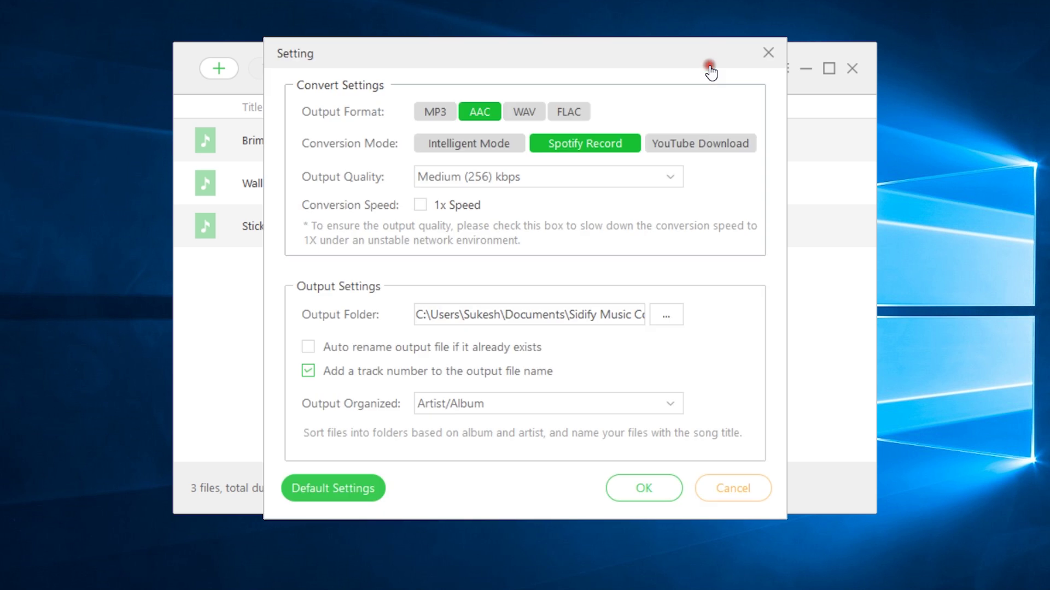
click(437, 115)
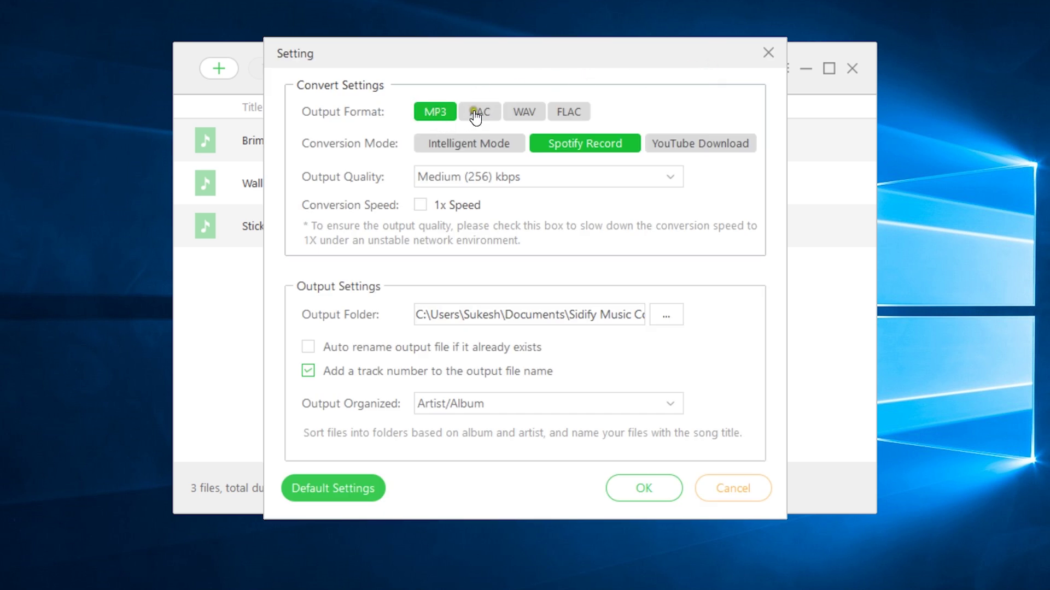
click(476, 115)
click(523, 115)
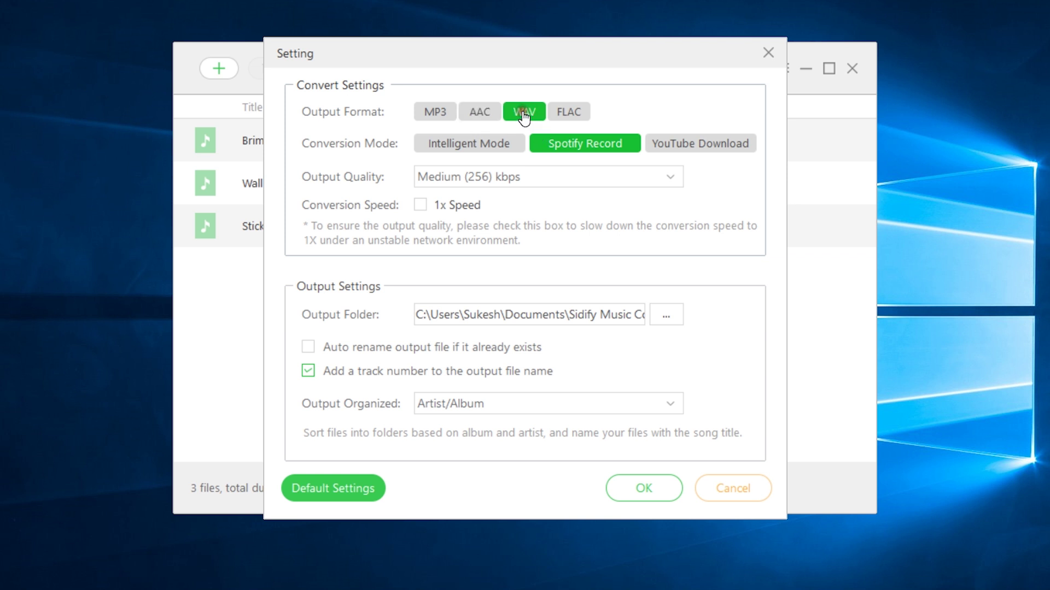
click(570, 114)
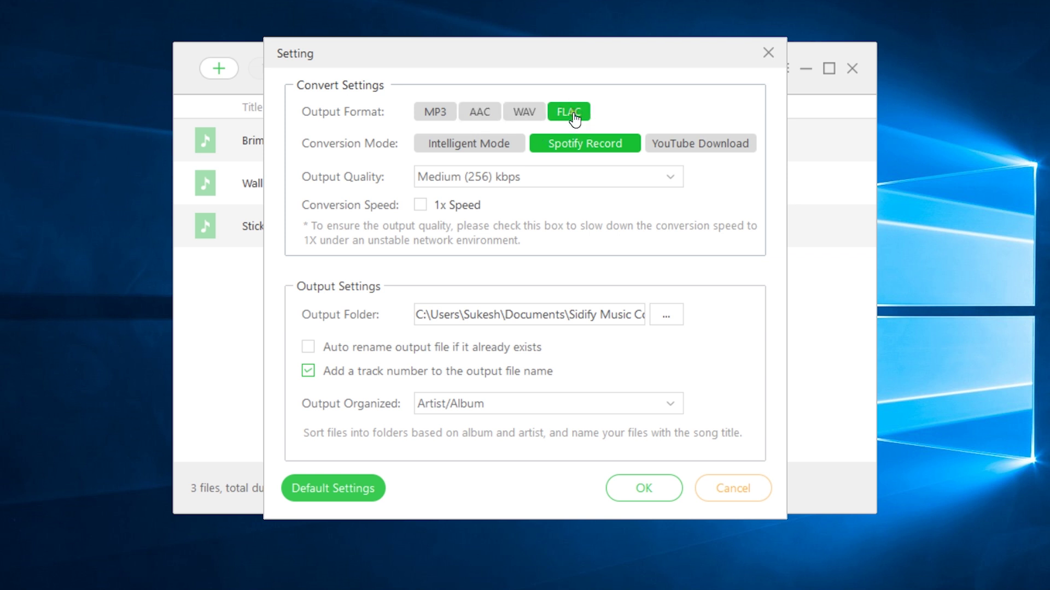
click(469, 145)
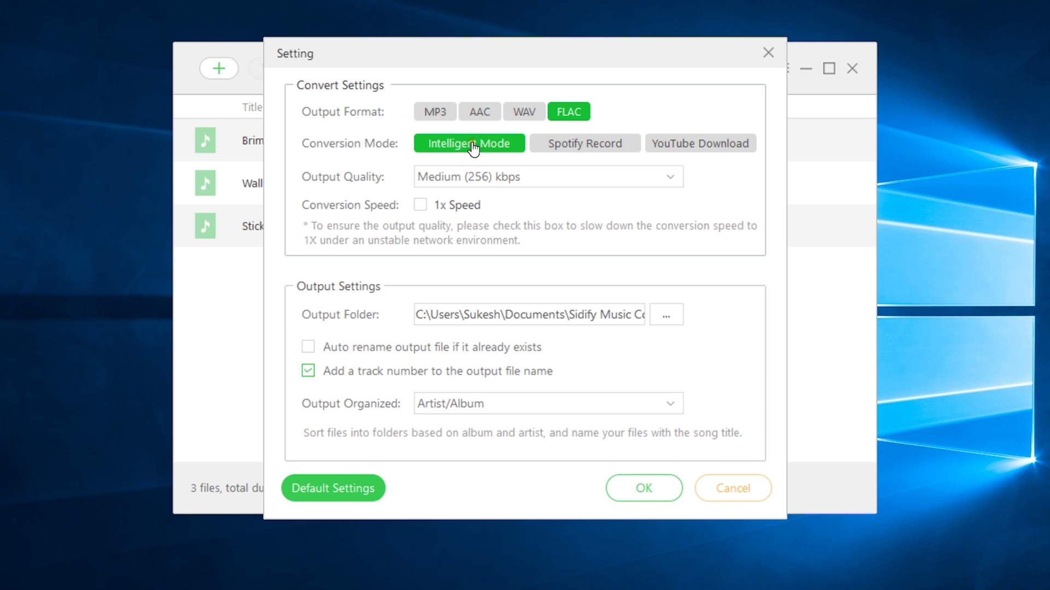
click(582, 146)
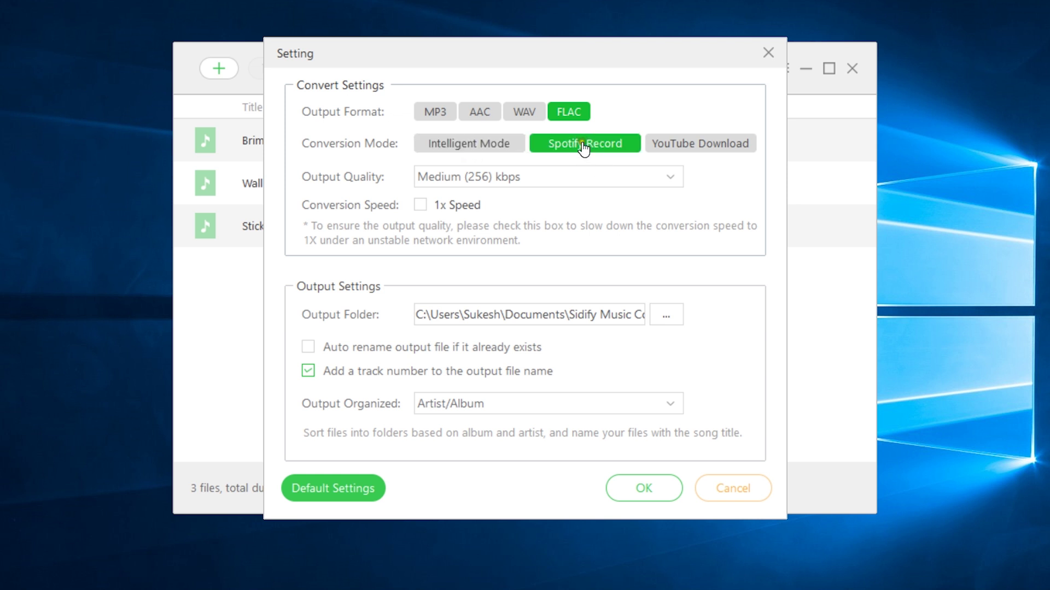
click(513, 179)
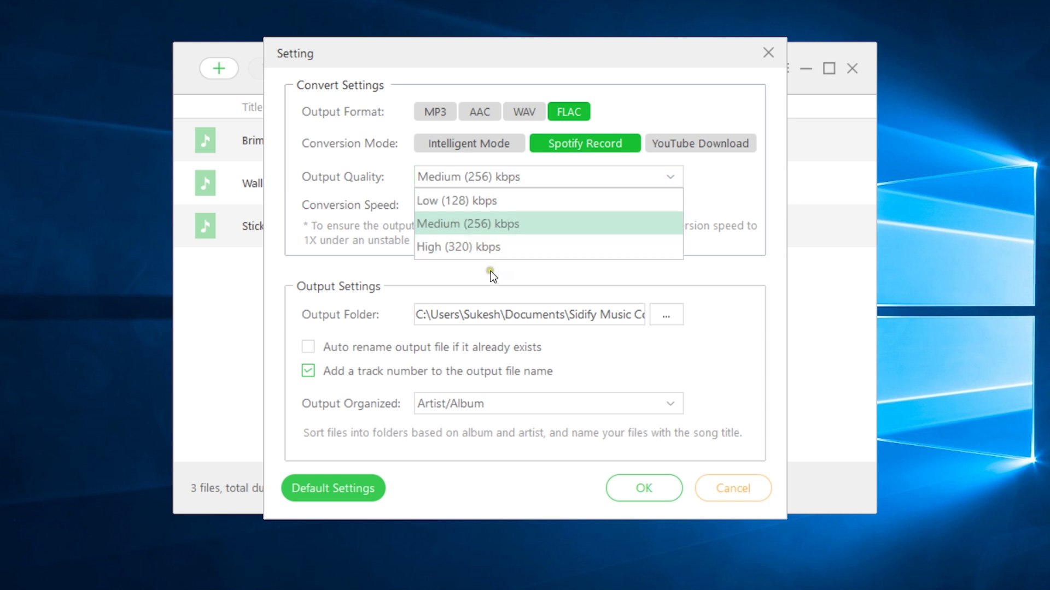
click(490, 273)
click(421, 205)
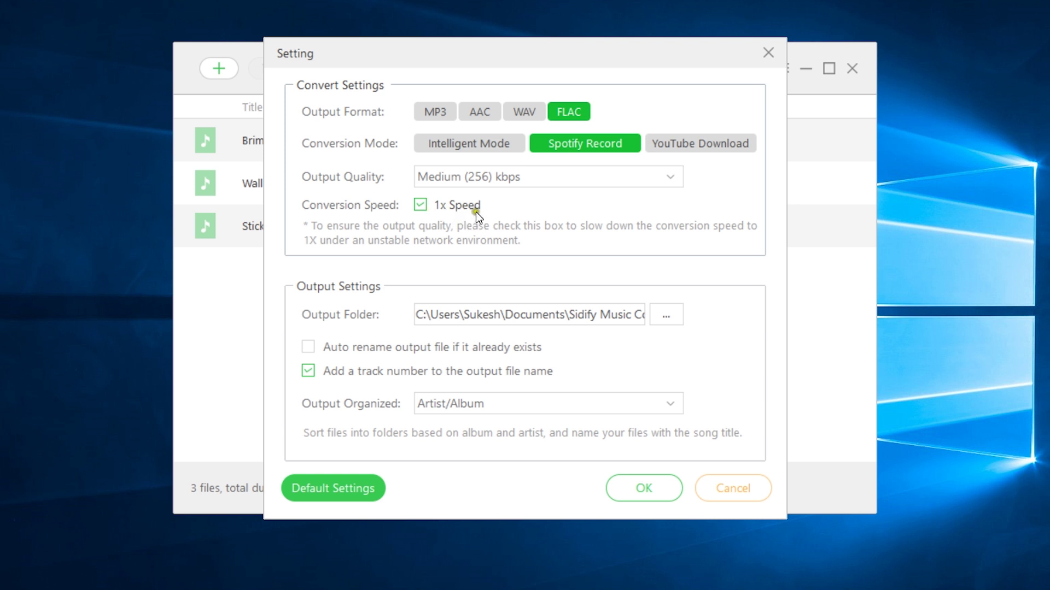
click(425, 211)
click(712, 487)
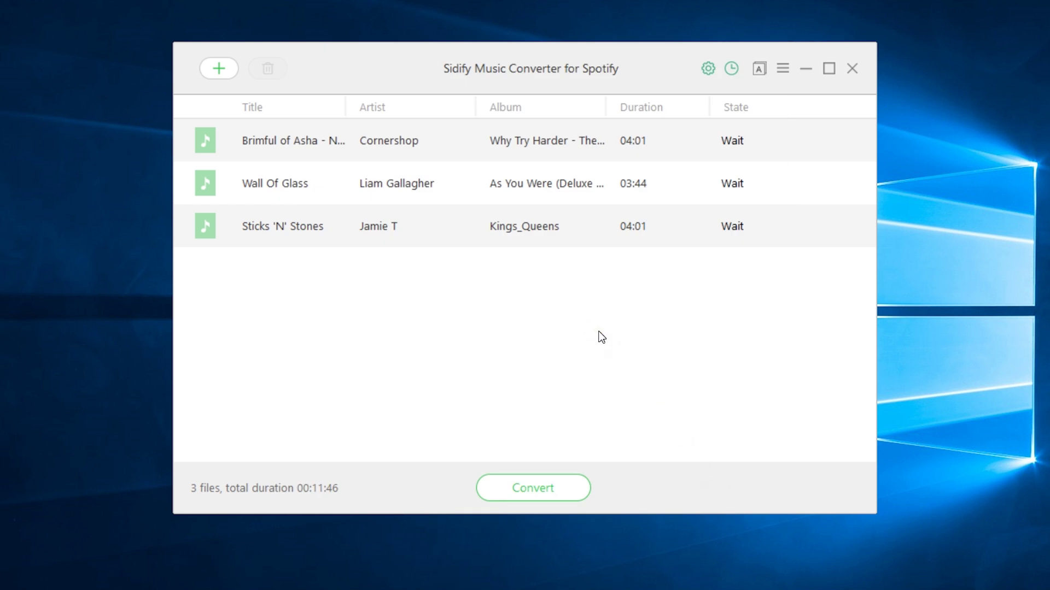
Step: Convert the queued tracks and dismiss the completion notice showing 1 succeeded, 0 failed
click(539, 491)
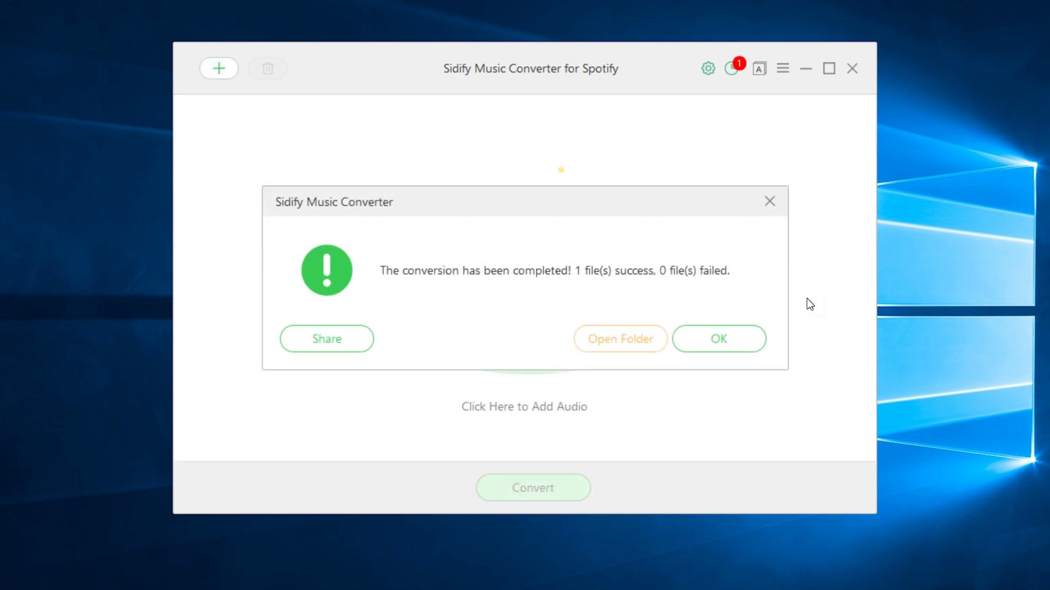
click(619, 339)
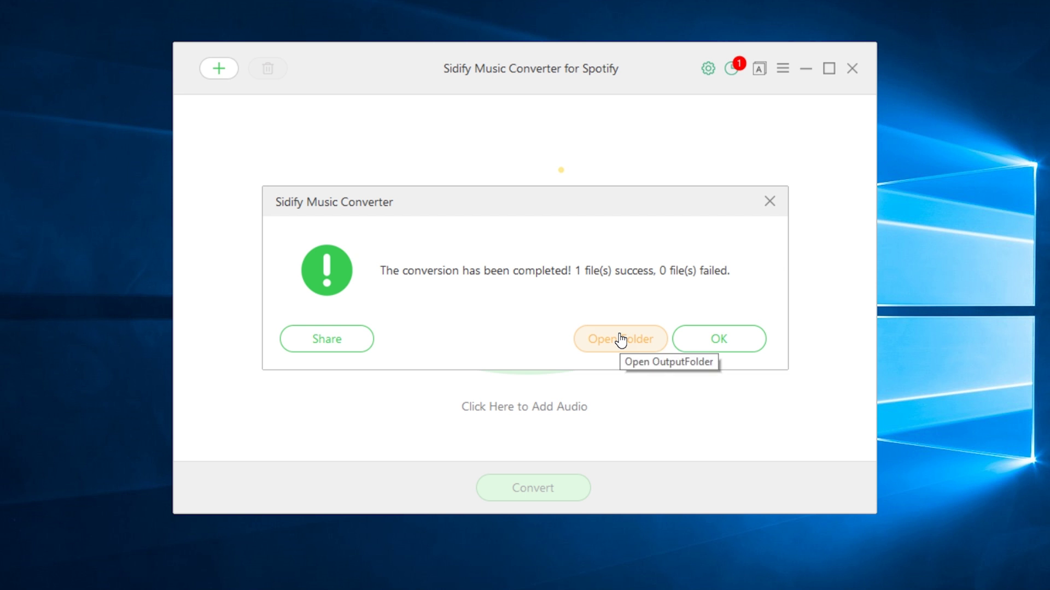
click(717, 337)
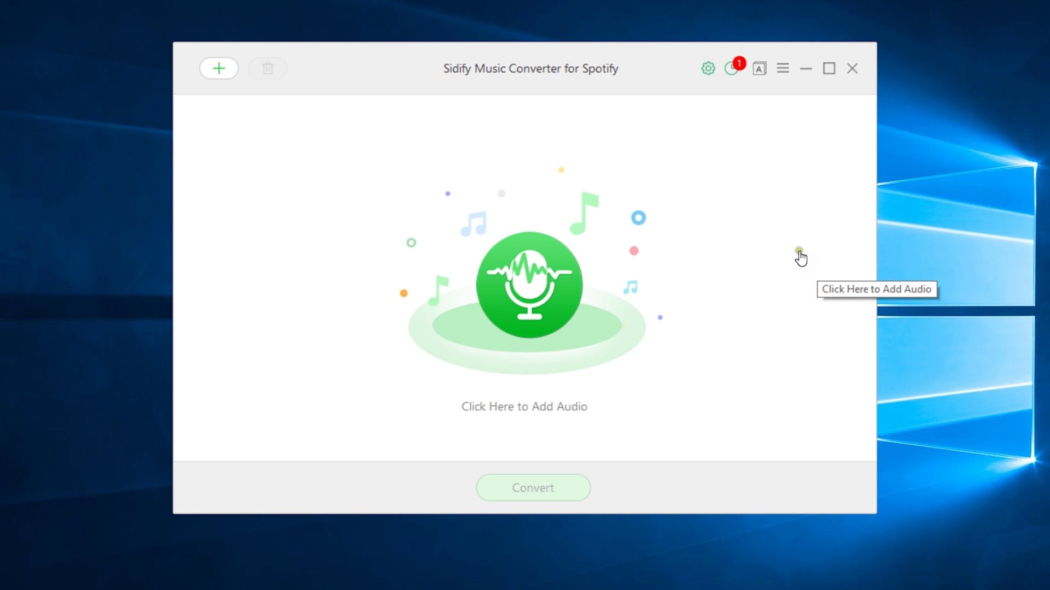
Step: Open History and open the saved location of 03 Sticks 'N' Stones.m4a
click(728, 71)
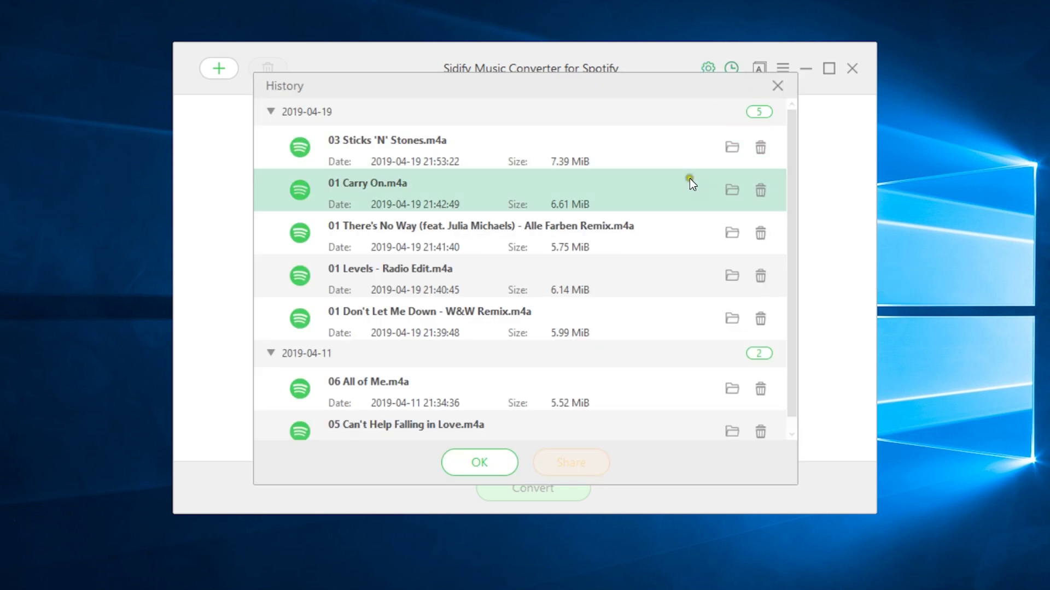
scroll(662, 224, down, 1)
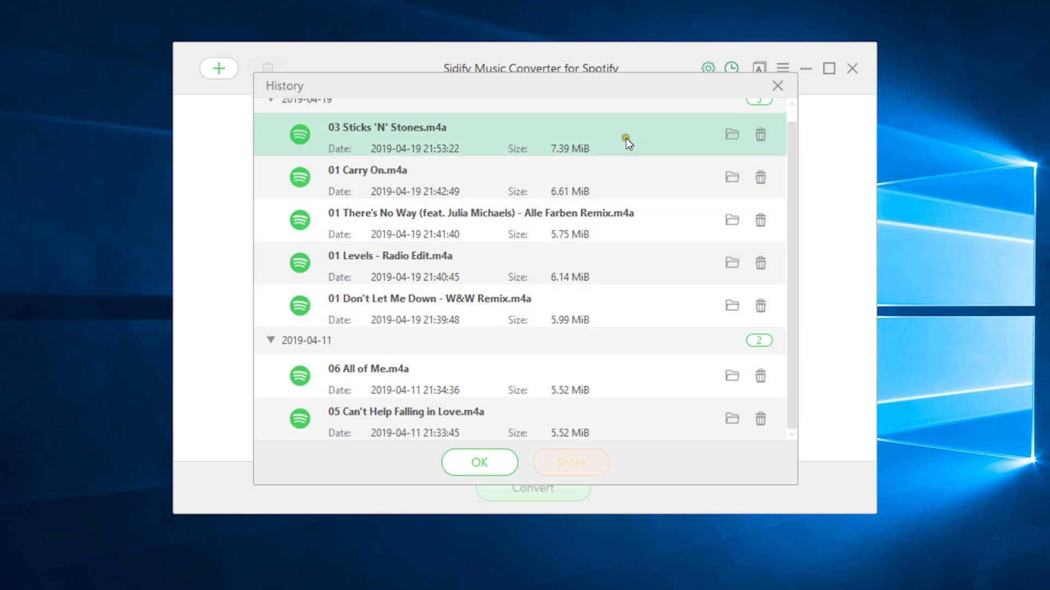
click(729, 133)
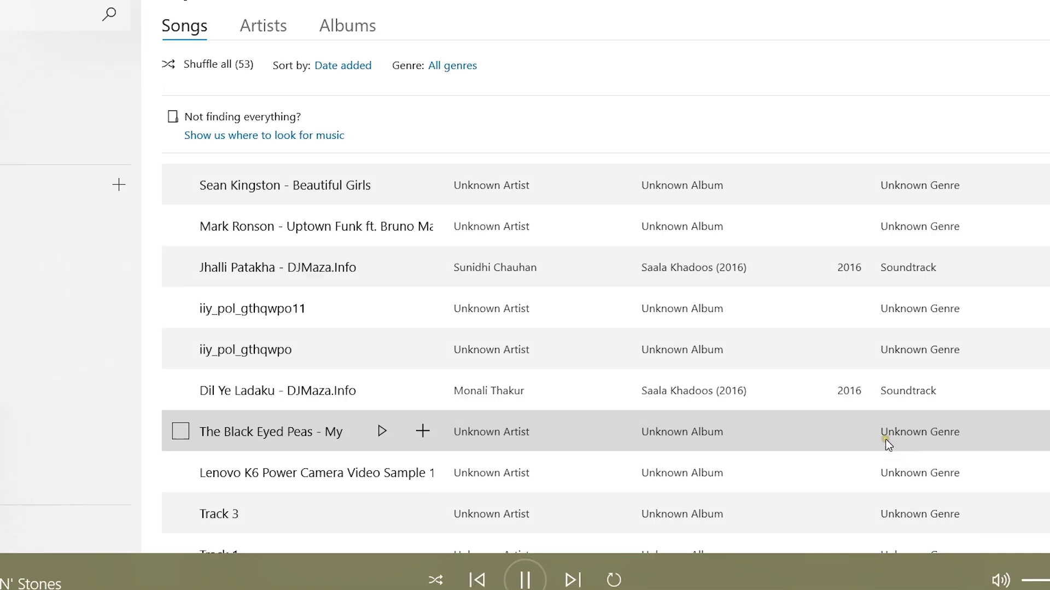
Step: Pause Sticks 'N' Stones playback in Groove Music
click(525, 578)
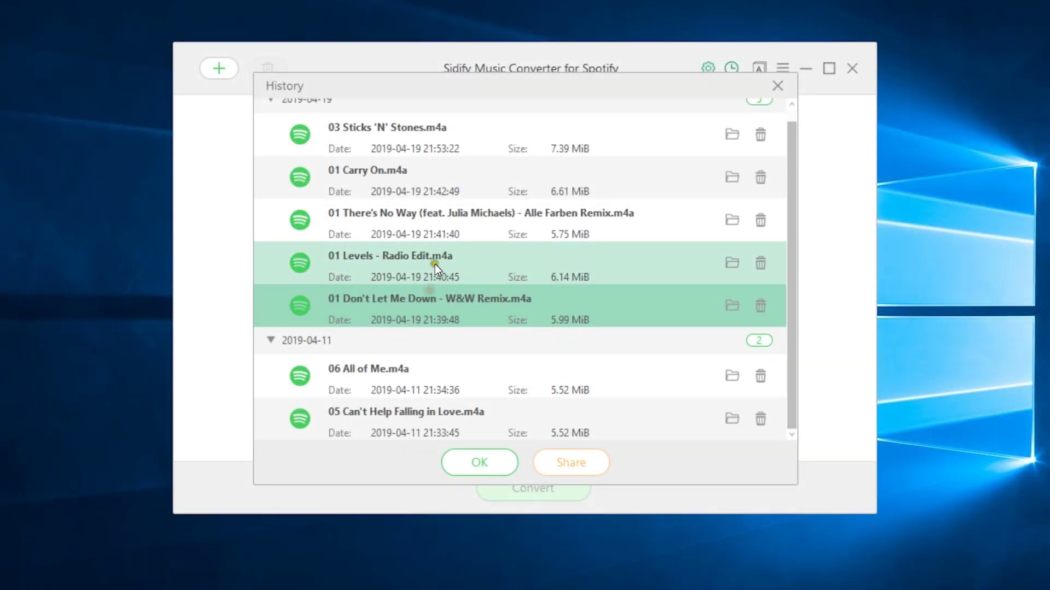
Step: Select the four tracks from Levels to Sticks 'N' Stones in History and choose Share > Burn CD
drag(434, 264, 435, 138)
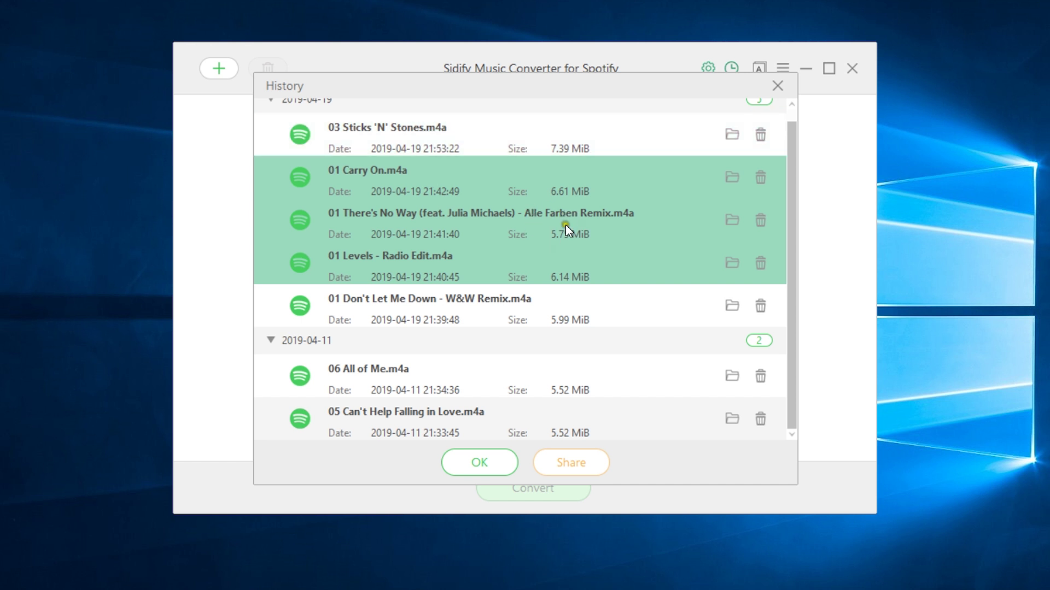
drag(481, 167, 467, 142)
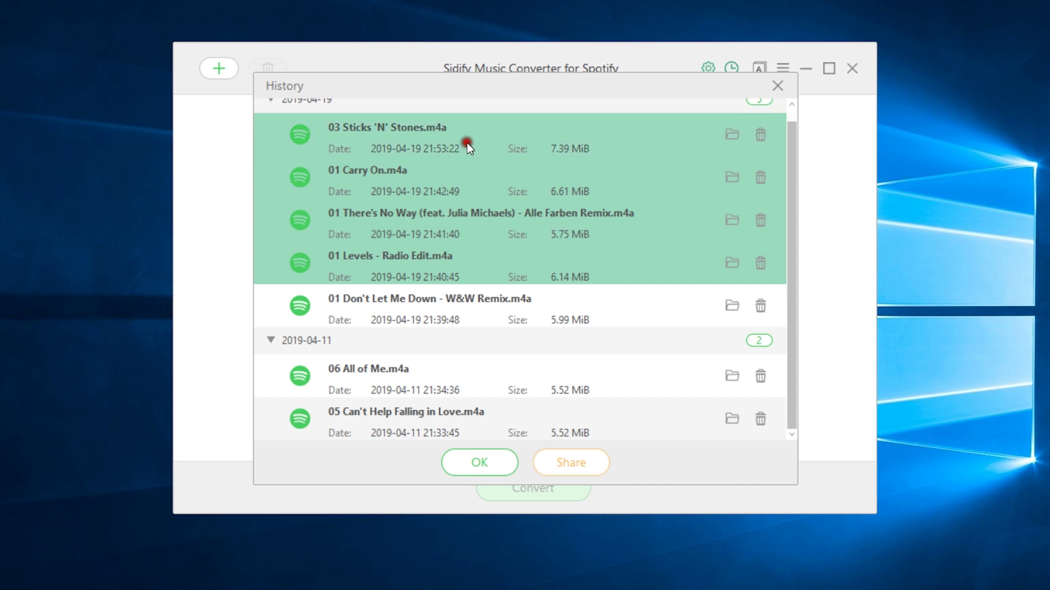
click(575, 462)
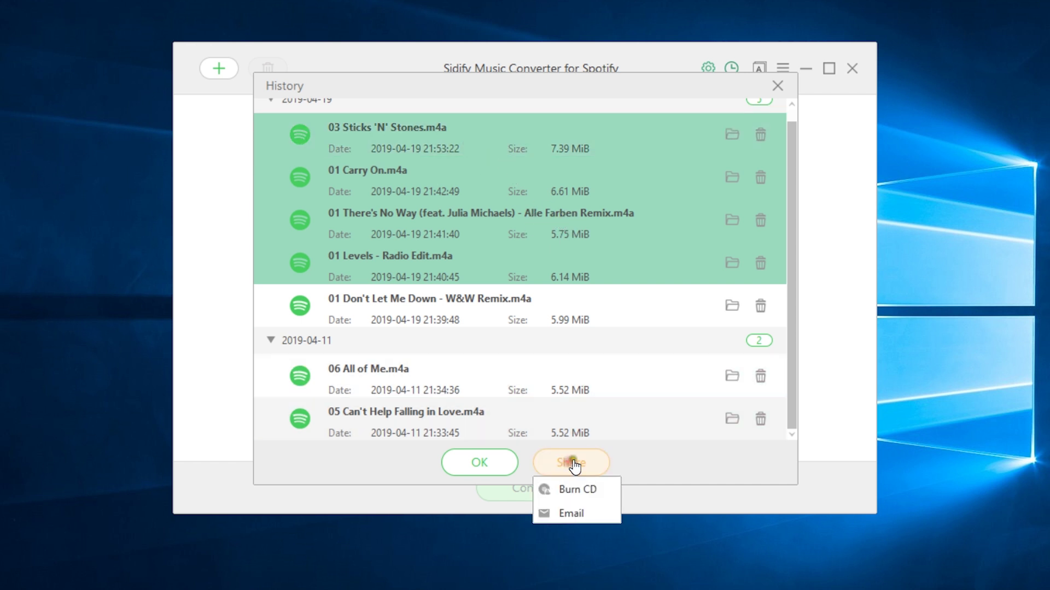
click(579, 492)
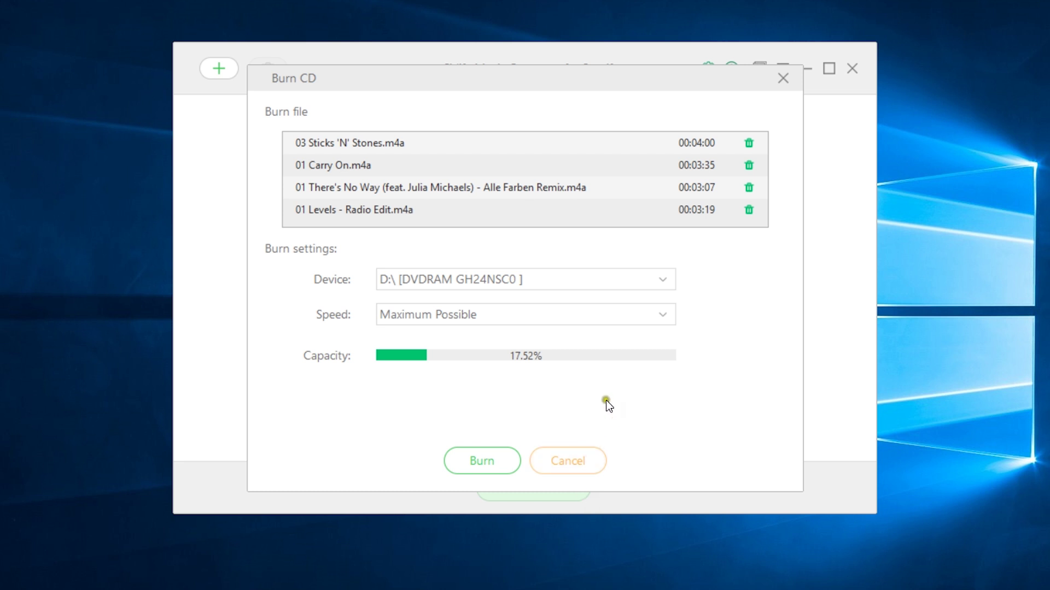
Step: Pick the D: DVDRAM drive at Maximum Possible speed, then cancel the CD burn
click(520, 281)
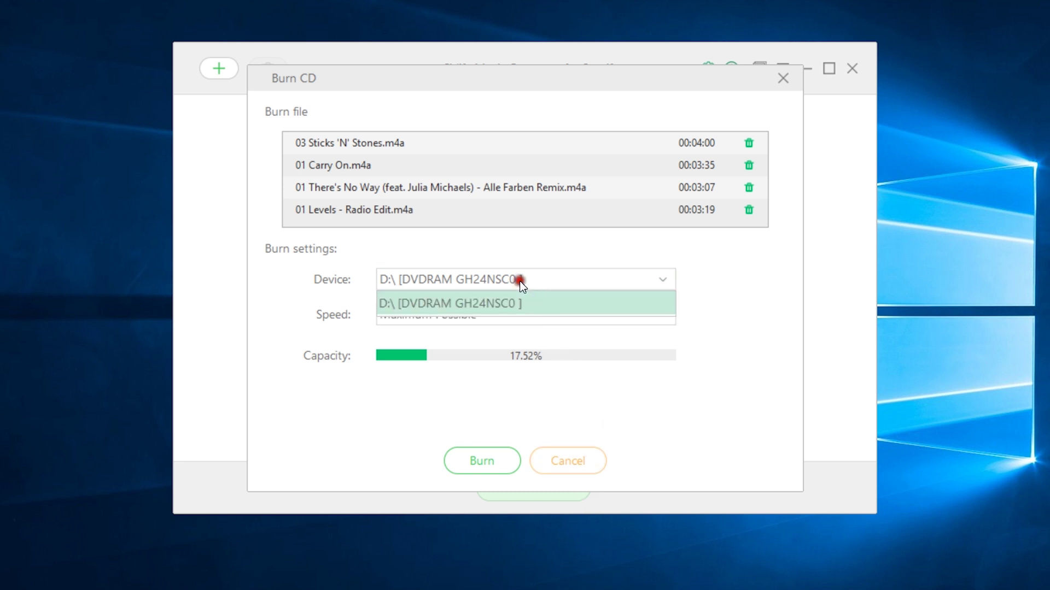
click(522, 304)
click(519, 315)
click(533, 335)
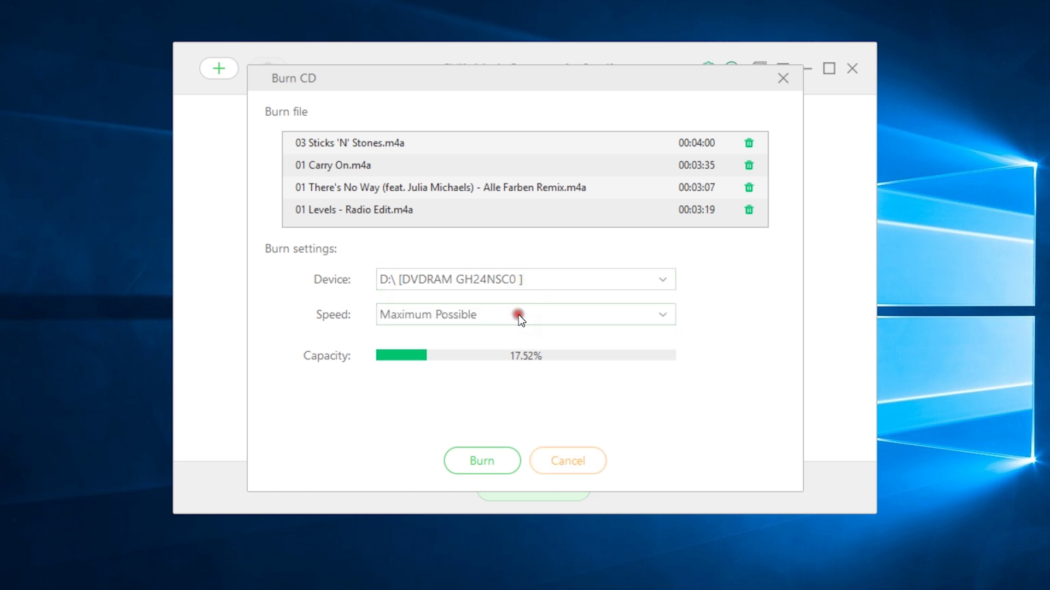
click(569, 465)
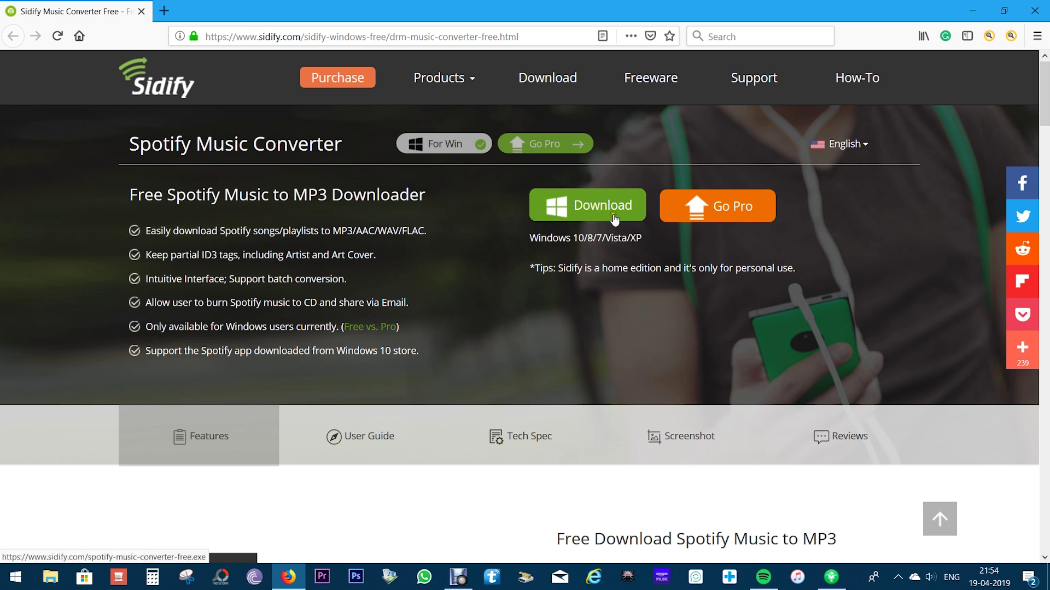
Step: Open the $39.95 Pro Spotify Music Converter page and scroll to its Burn Spotify Music to CD section
click(720, 210)
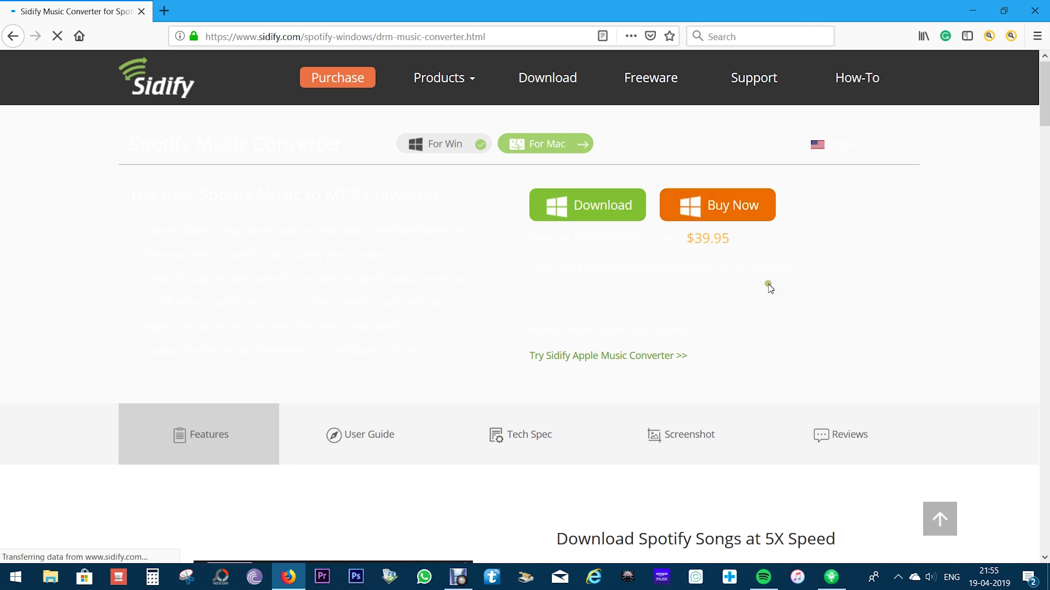
click(733, 238)
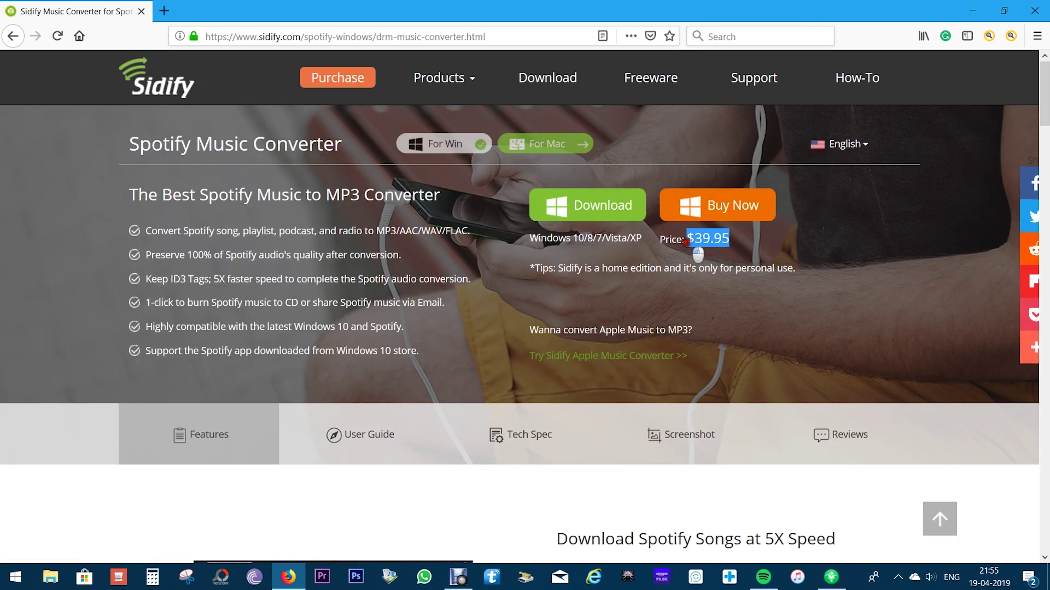
click(690, 243)
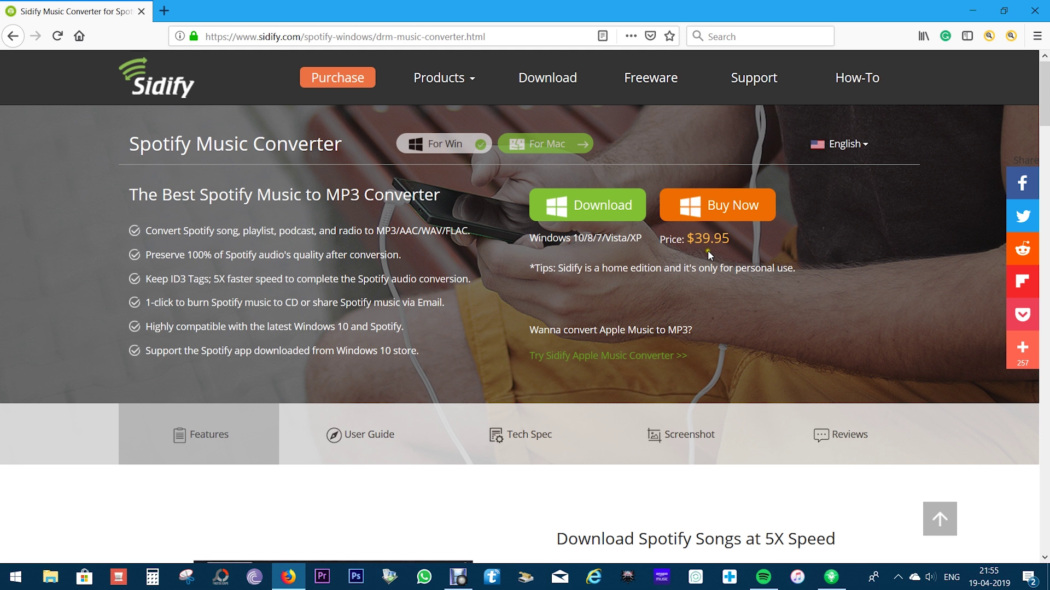
scroll(753, 486, down, 5)
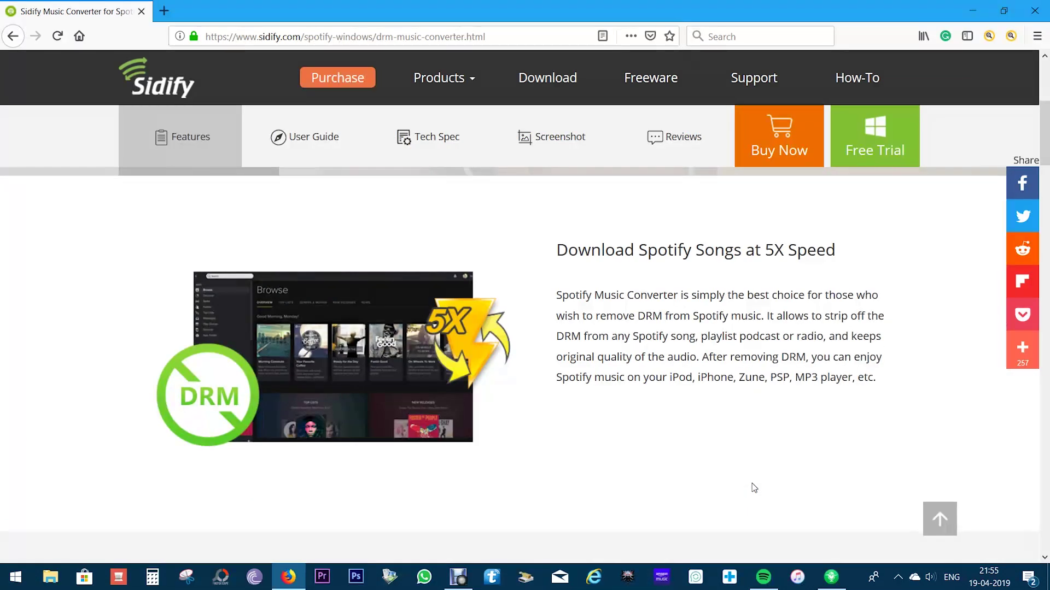
scroll(752, 487, down, 6)
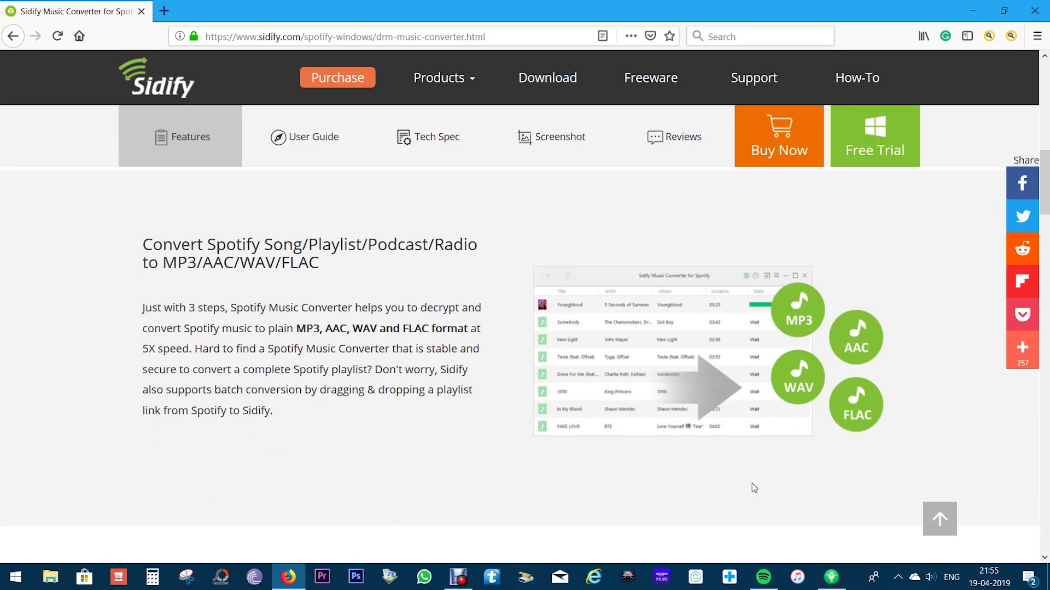
scroll(753, 487, down, 6)
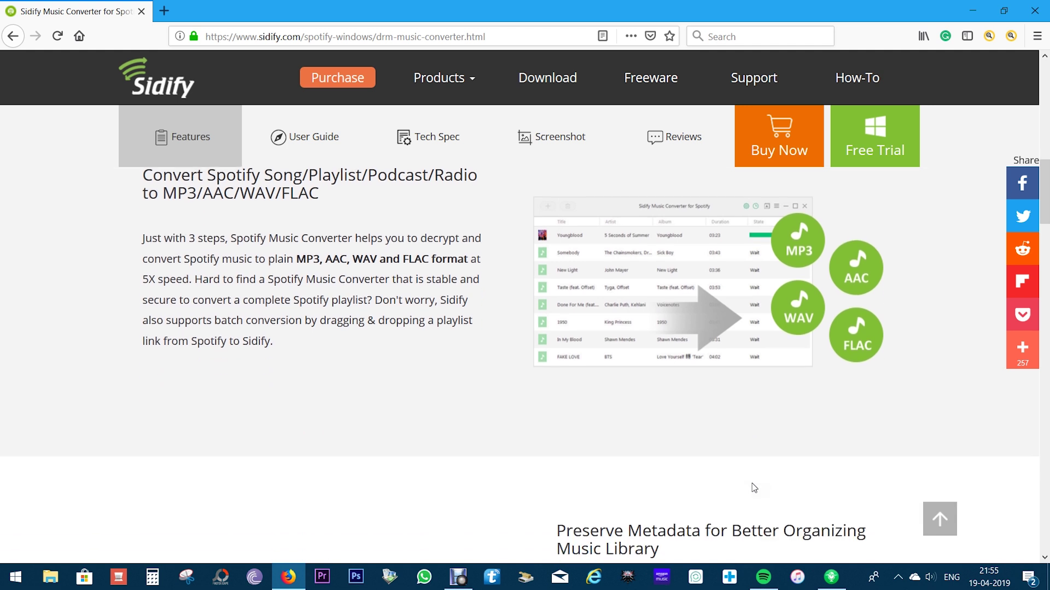
scroll(753, 487, down, 6)
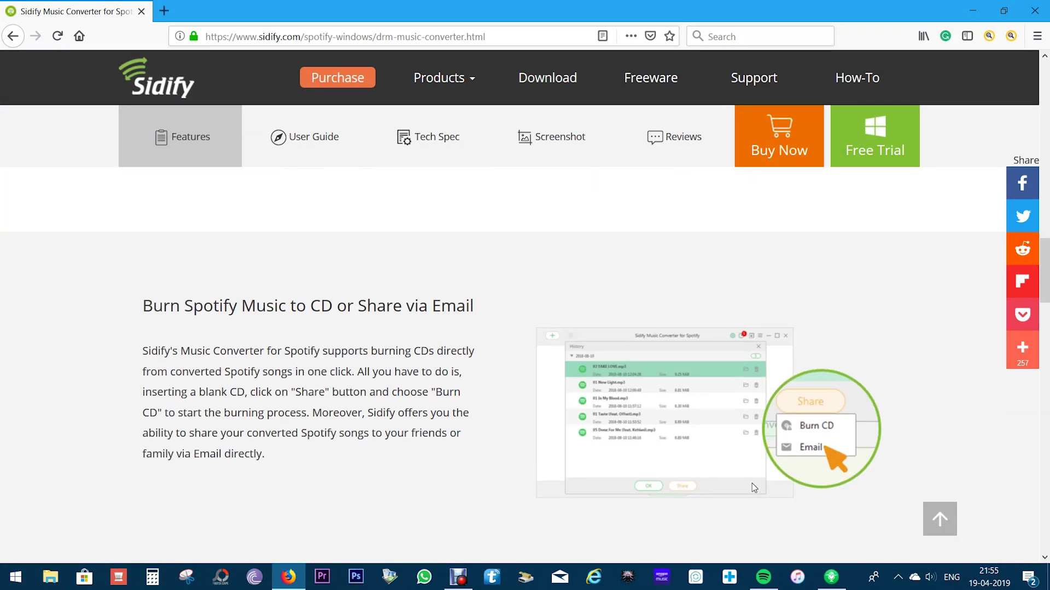